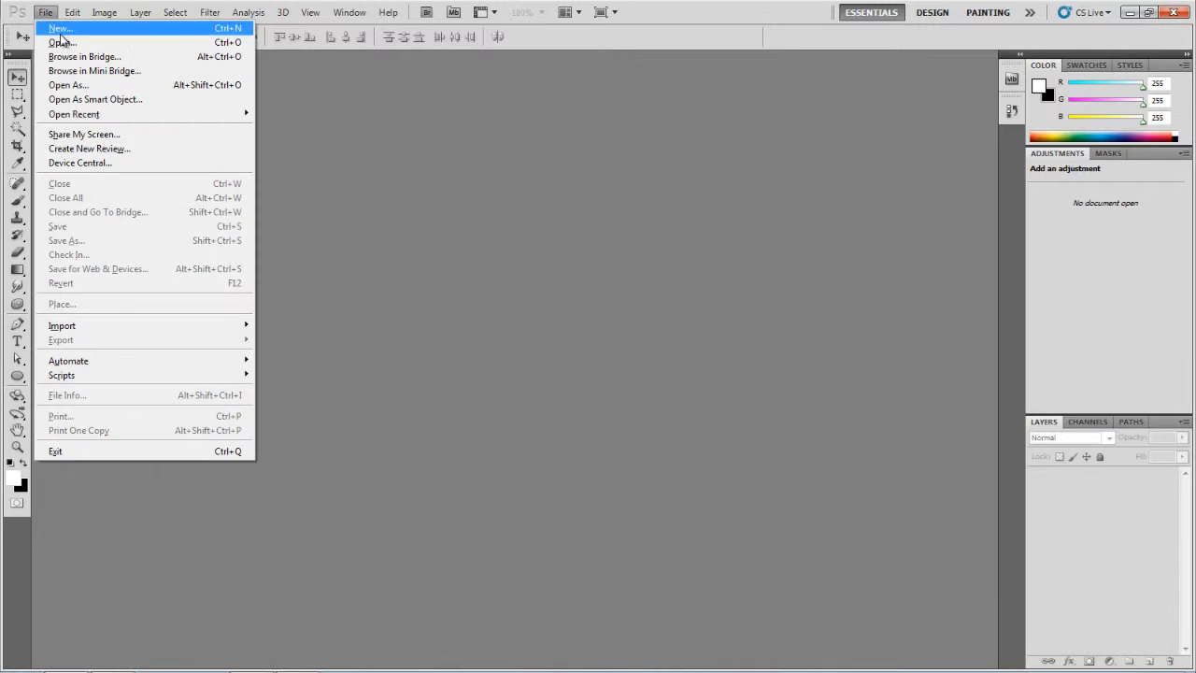
Step: Create a new Web-preset document of 1280 x 1024 pixels at a resolution of 200 pixels/inch
left_click(62, 29)
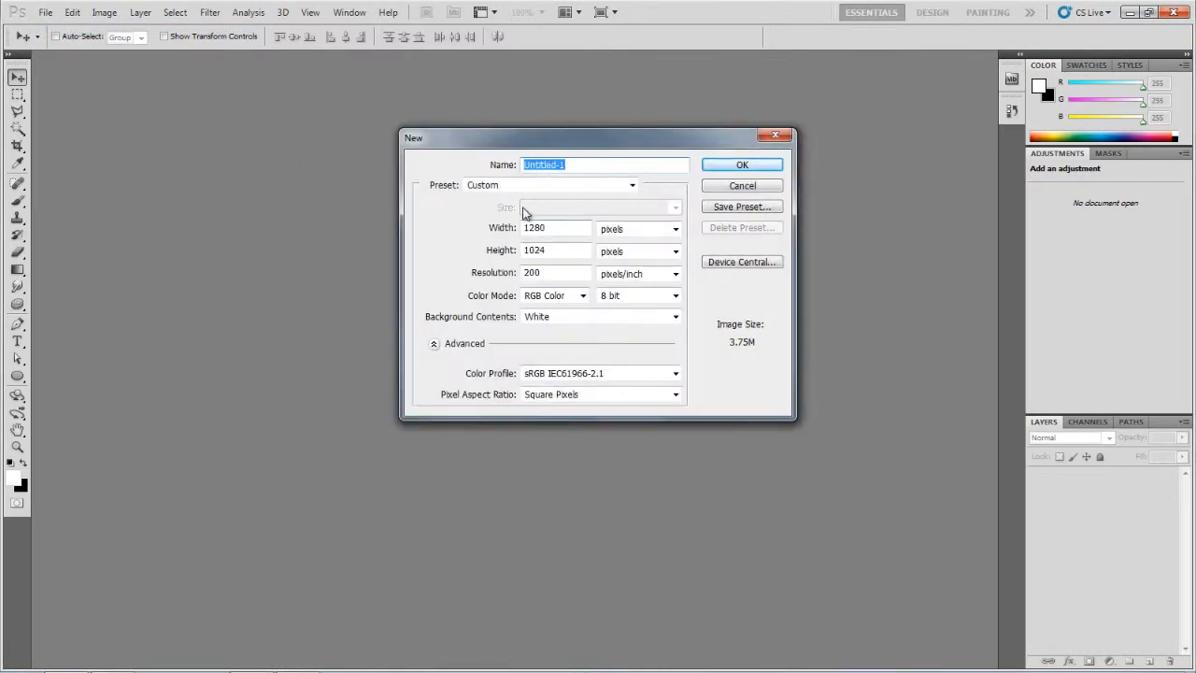
left_click(525, 187)
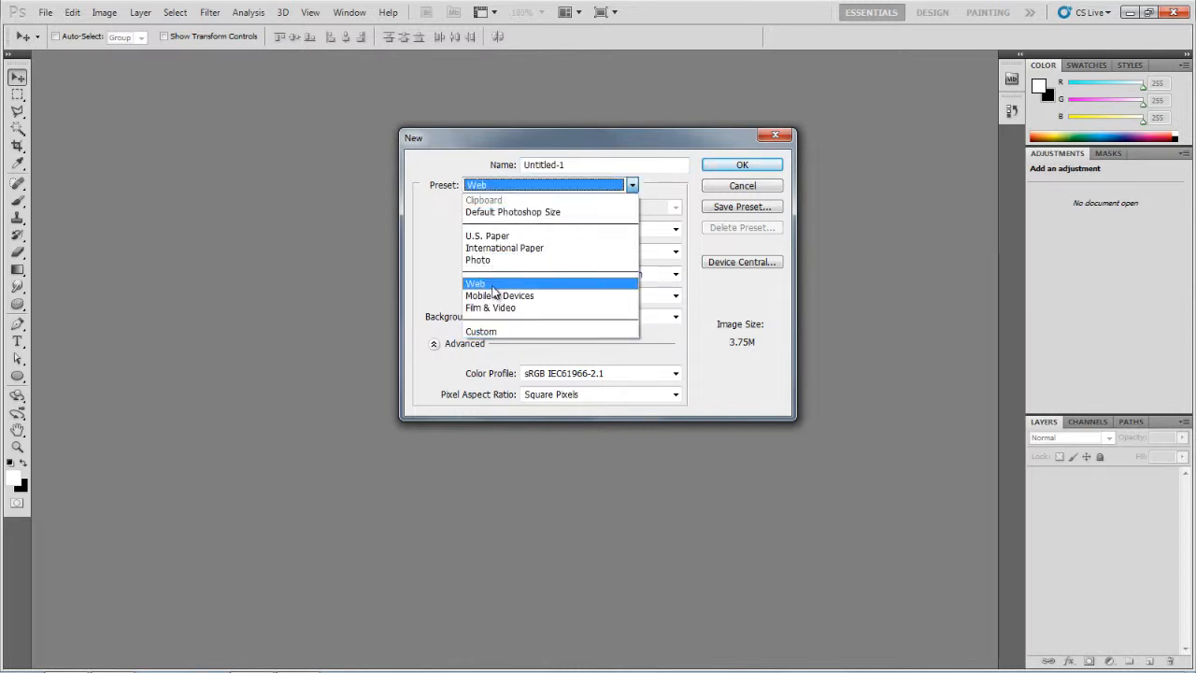
left_click(494, 285)
left_click(555, 208)
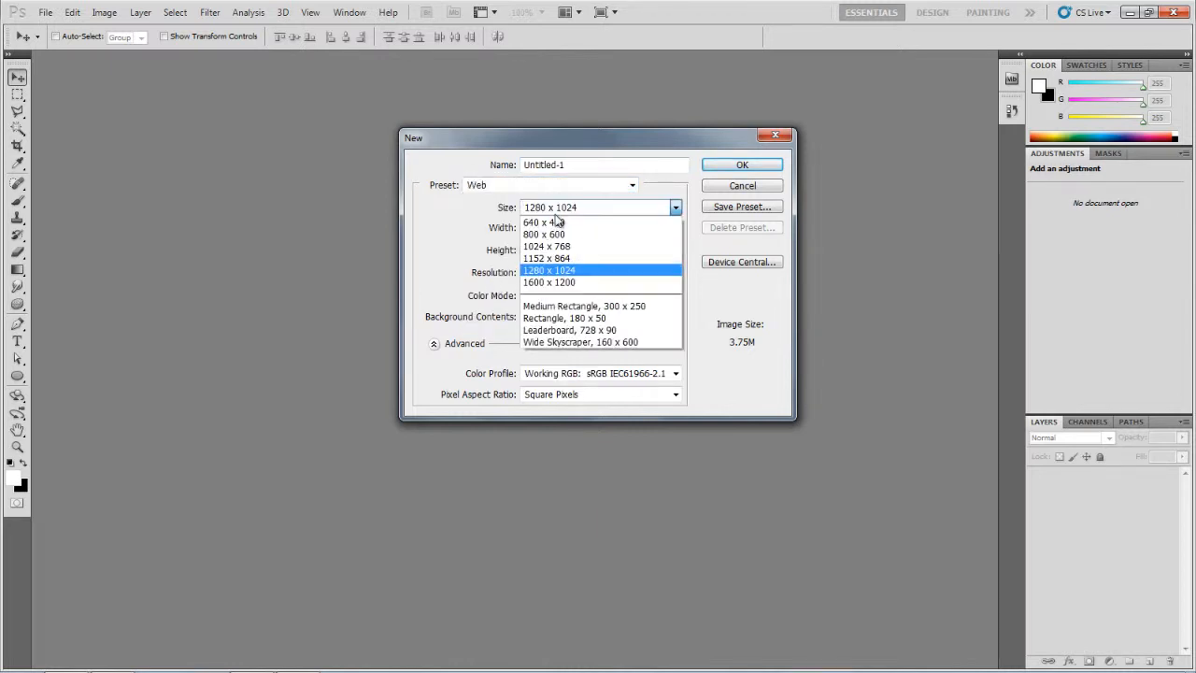
left_click(601, 275)
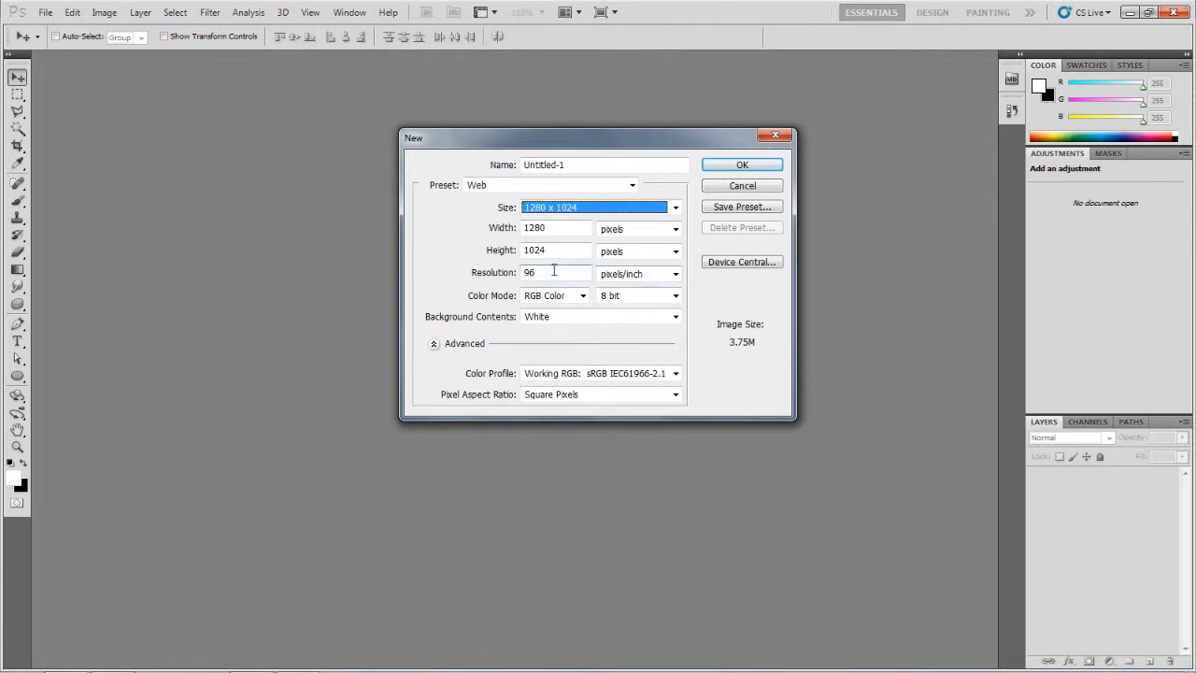
left_click_drag(554, 270, 520, 272)
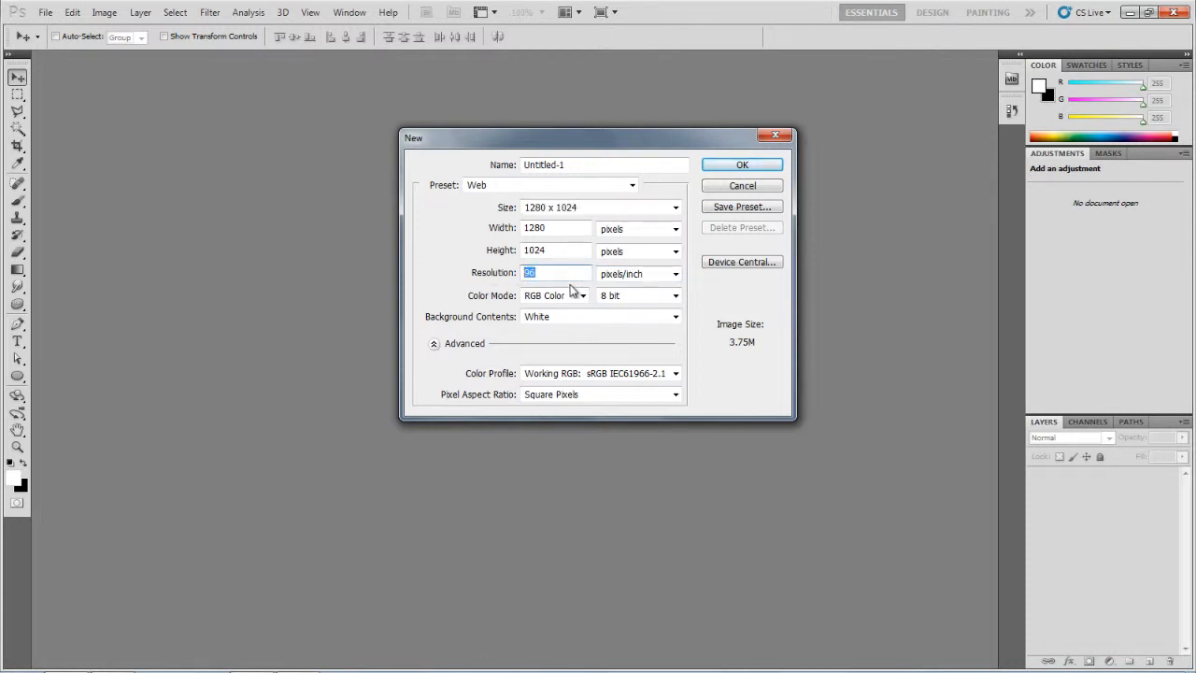
type("200")
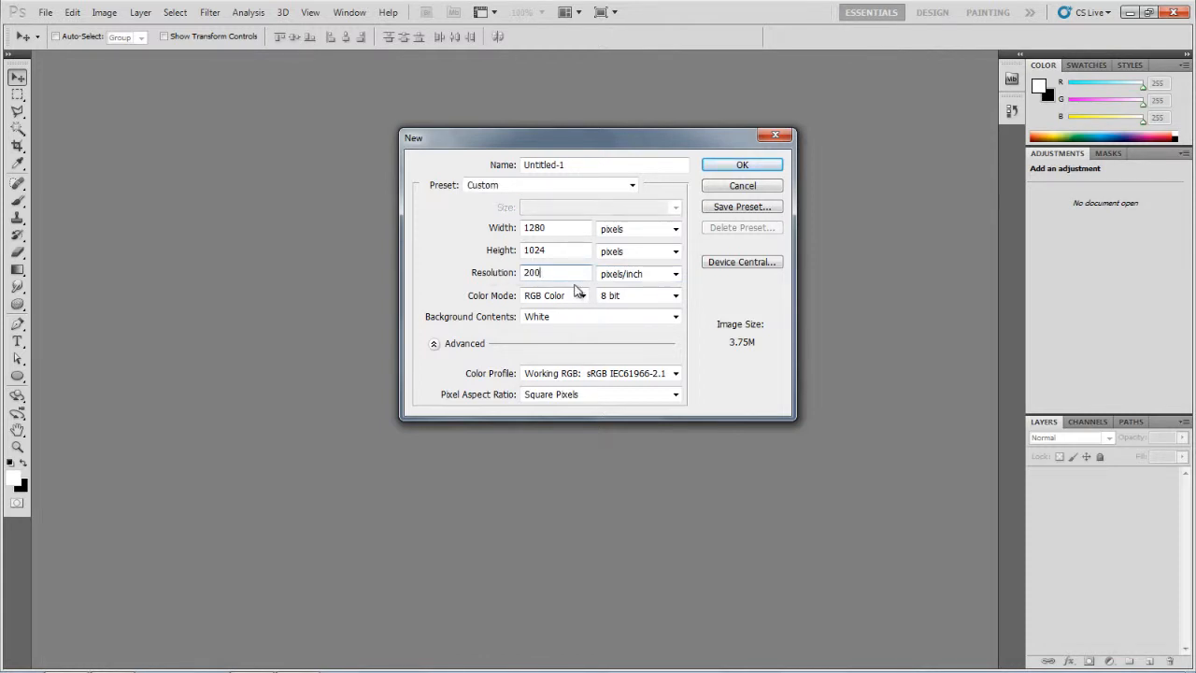
left_click(741, 167)
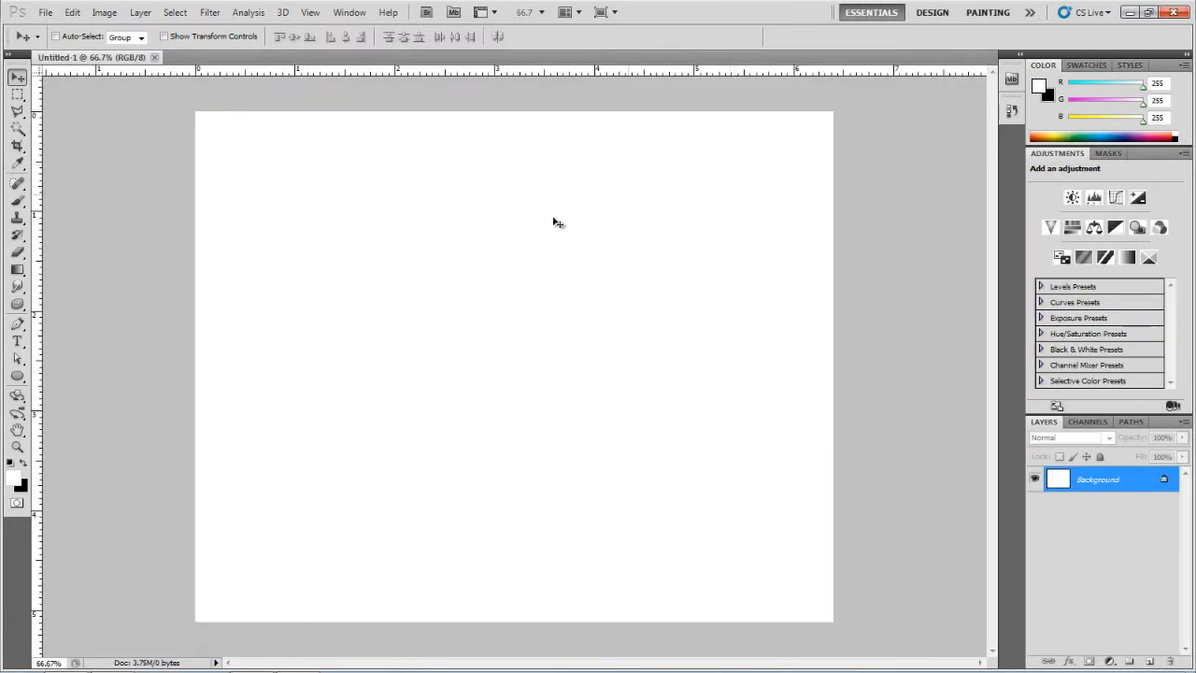
Step: Reset the default colours and fill the background with black
left_click(23, 465)
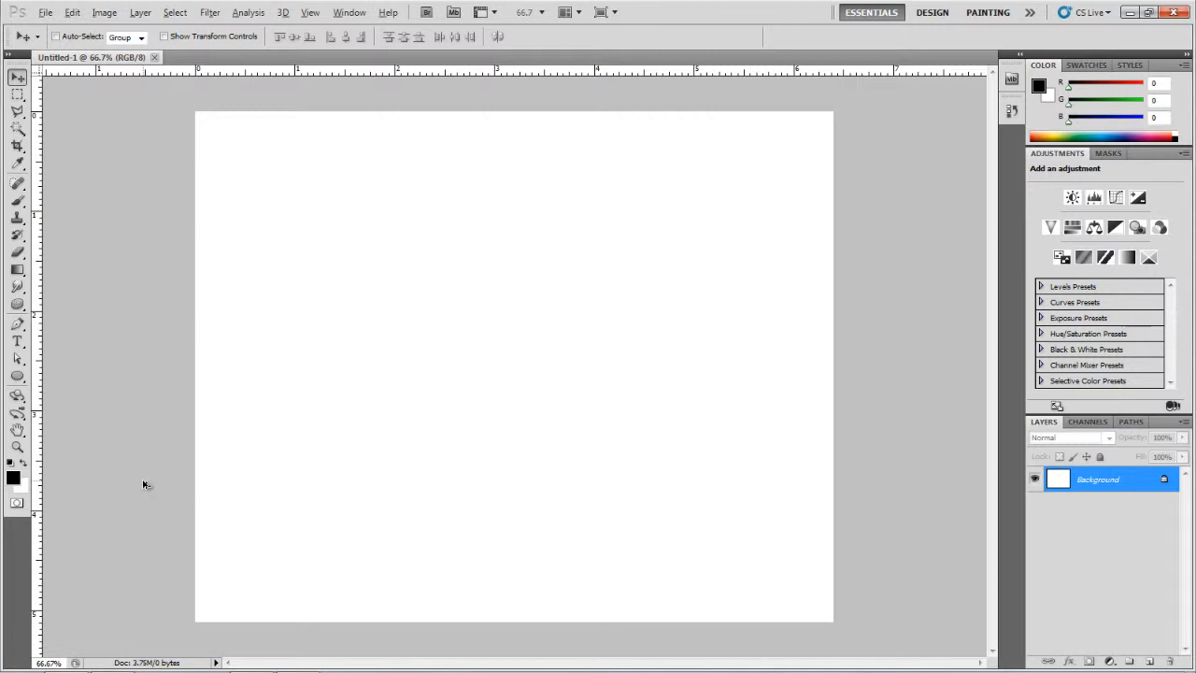
key("alt+BackSpace")
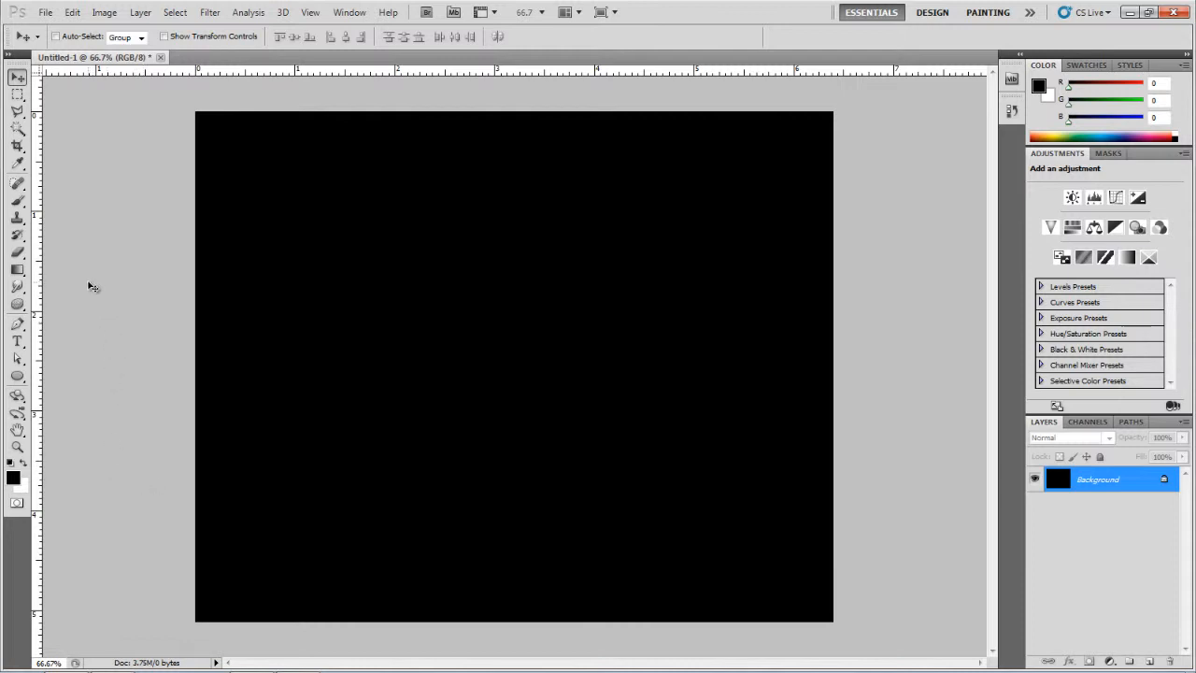
Step: Draw a green (0cf012) circle about 68 px wide near the canvas's upper left with the Ellipse Tool
left_click(19, 377)
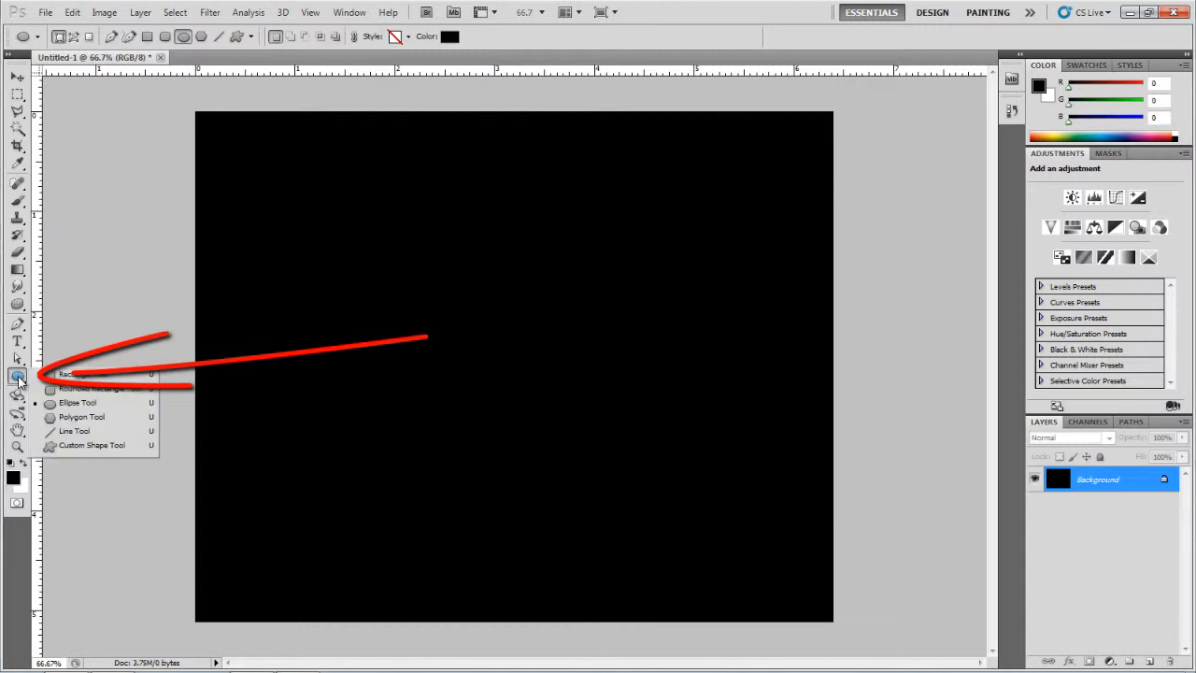
left_click(90, 404)
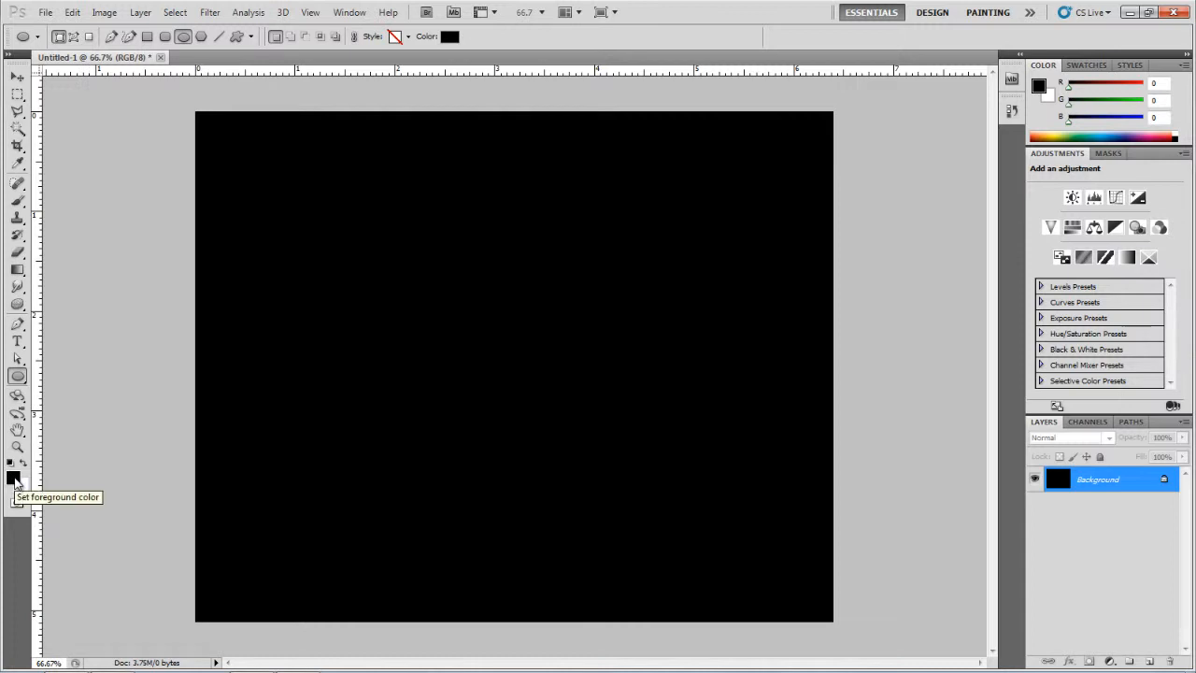
left_click(14, 478)
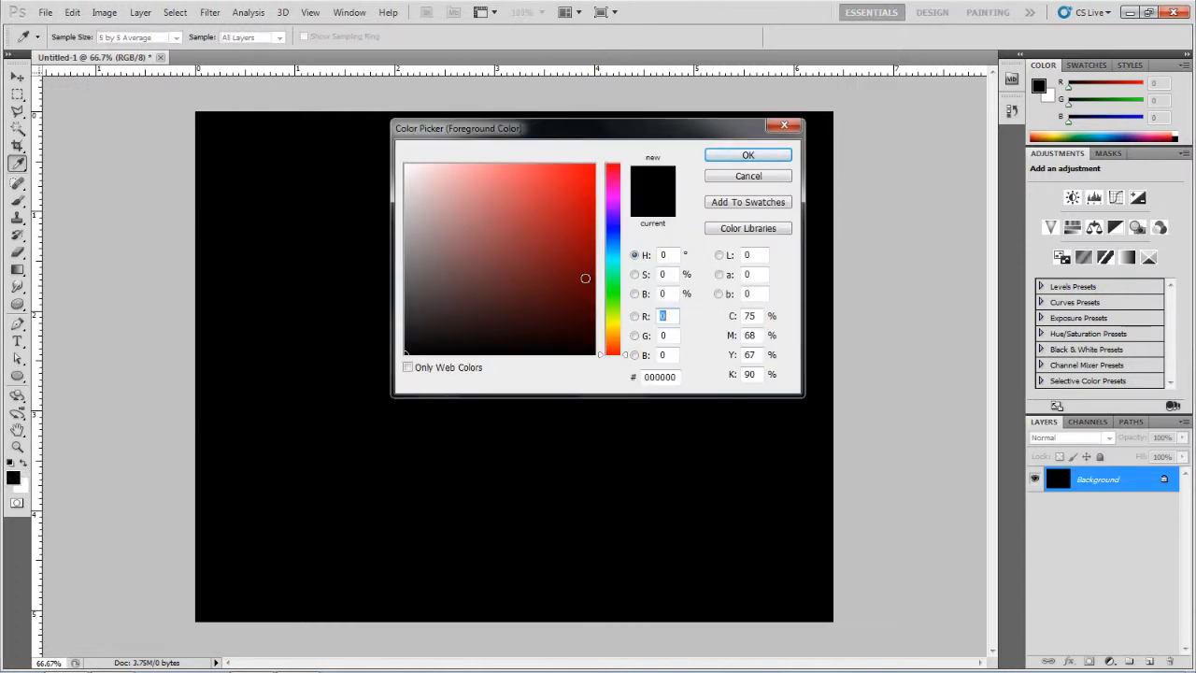
left_click_drag(609, 260, 614, 290)
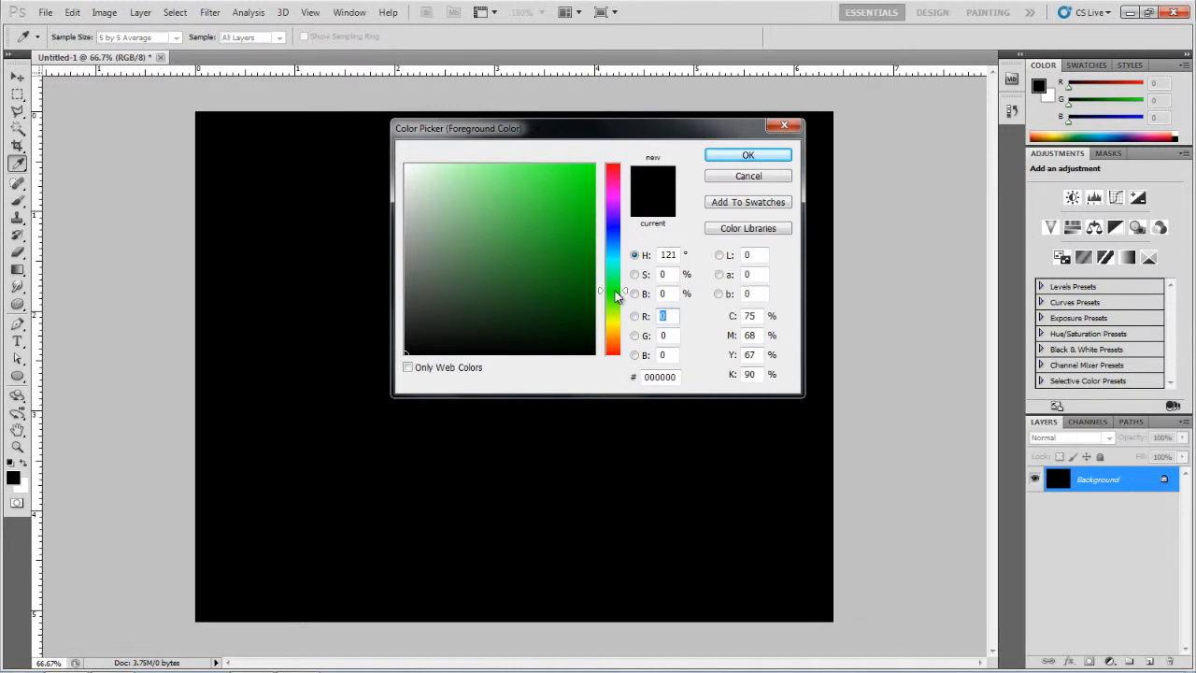
left_click_drag(582, 186, 584, 175)
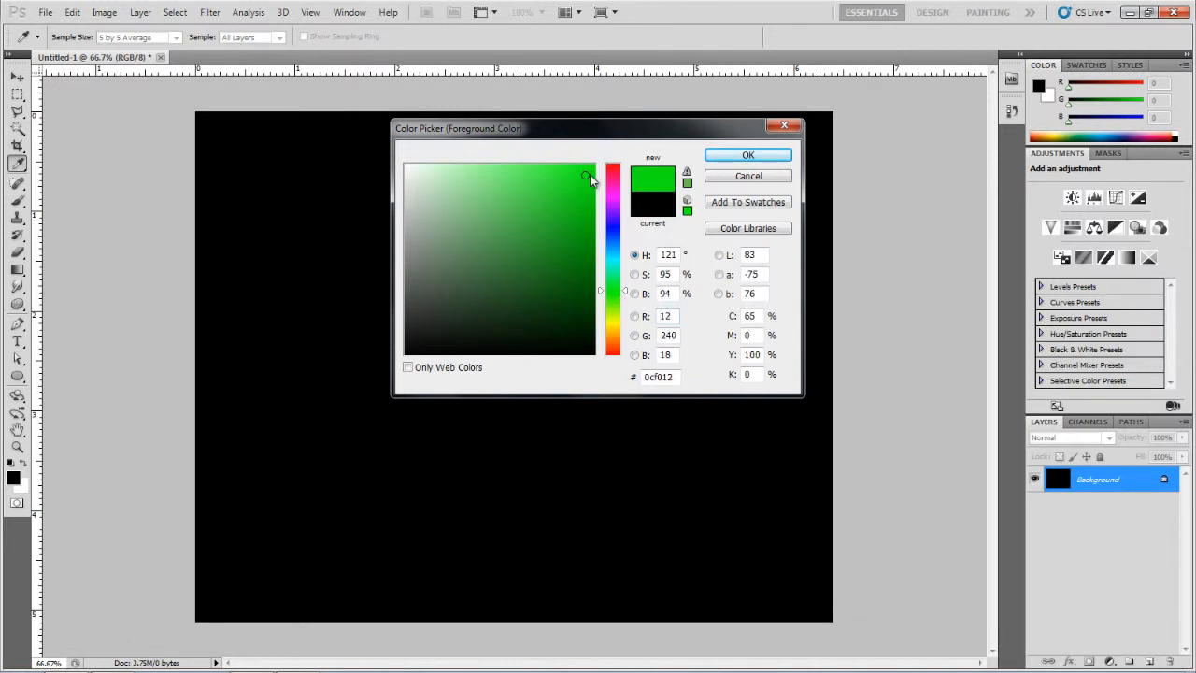
left_click(743, 157)
key("u")
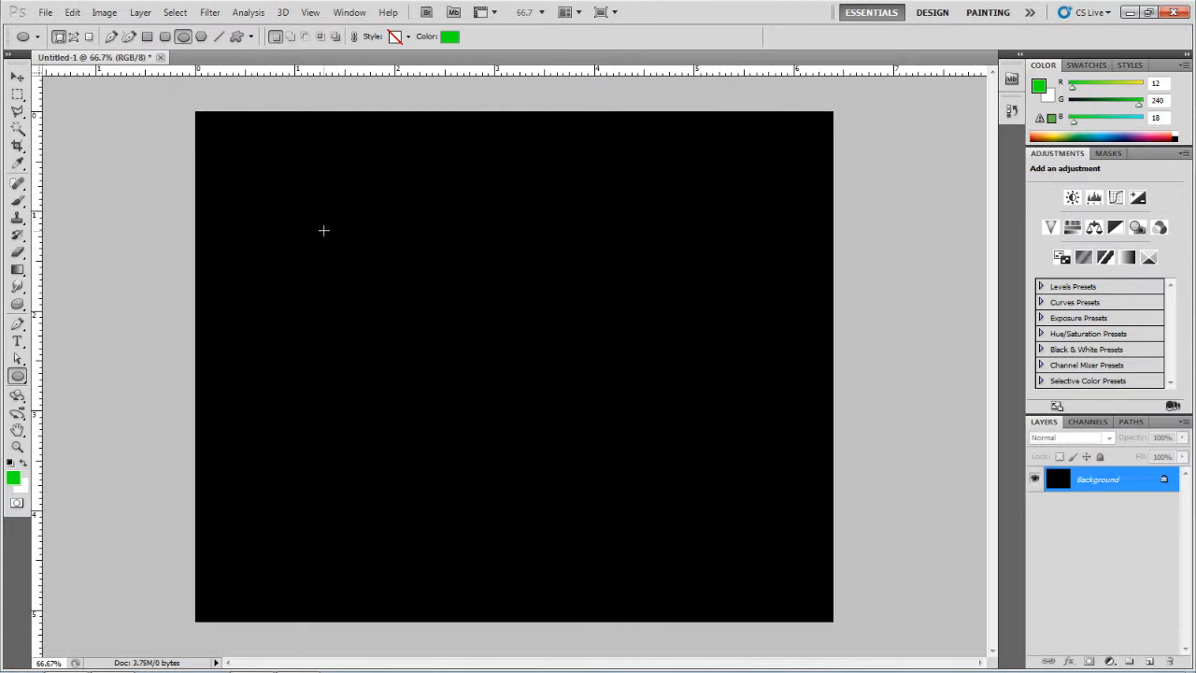
left_click_drag(323, 230, 380, 270)
left_click_drag(380, 270, 382, 271)
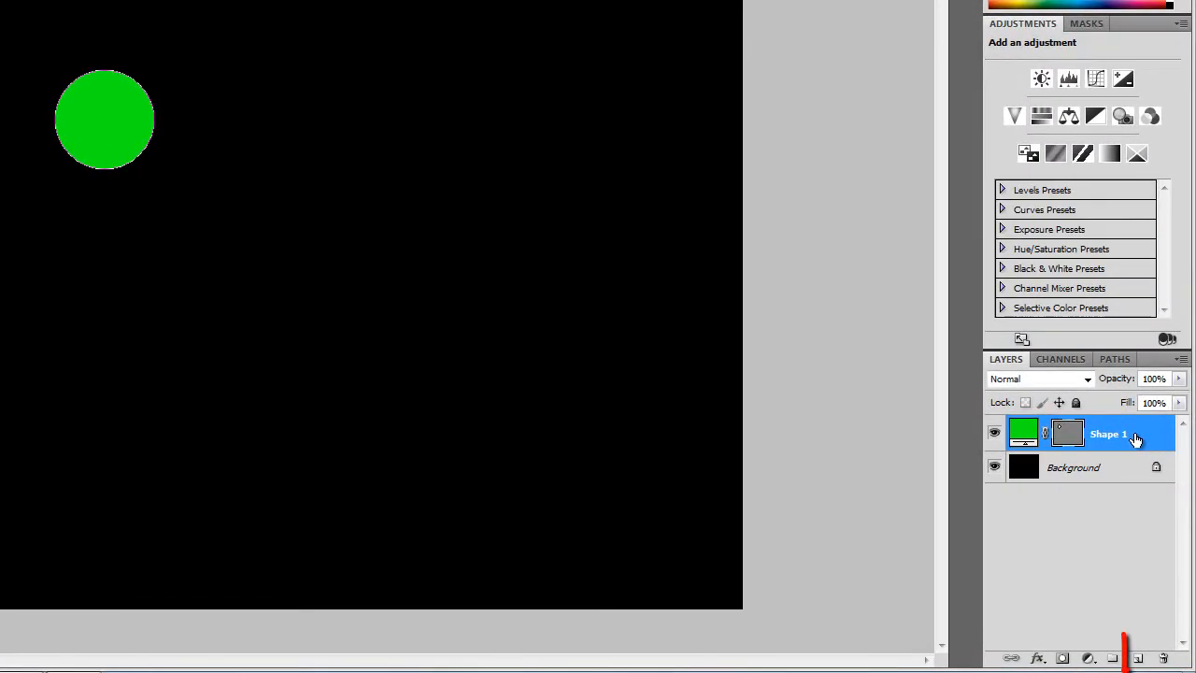
Step: Duplicate the circle's shape layer and scale the copy down to about 77% with Free Transform Path
left_click_drag(1135, 439, 1148, 661)
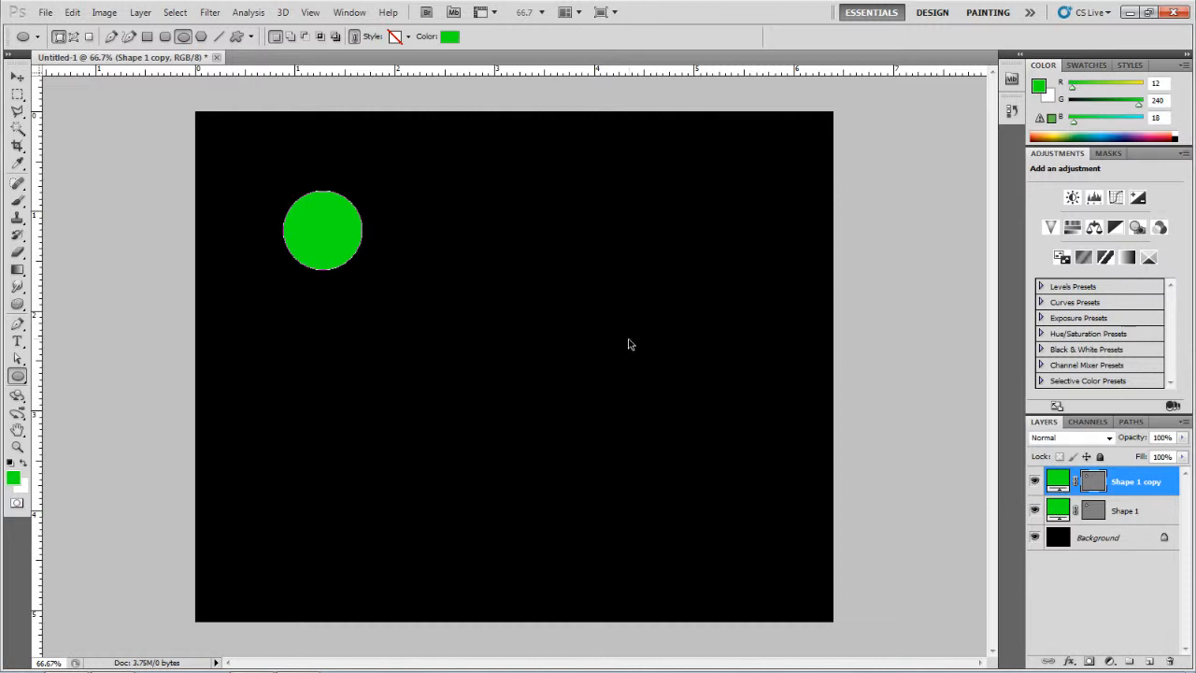
left_click(72, 13)
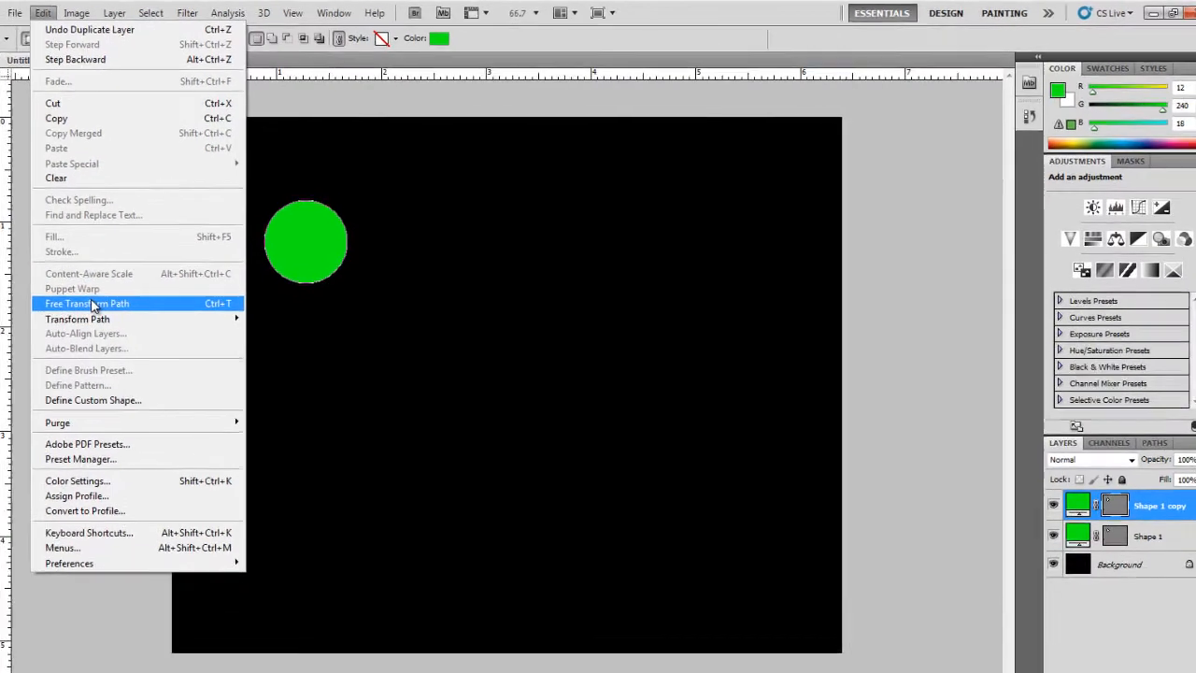
left_click(155, 304)
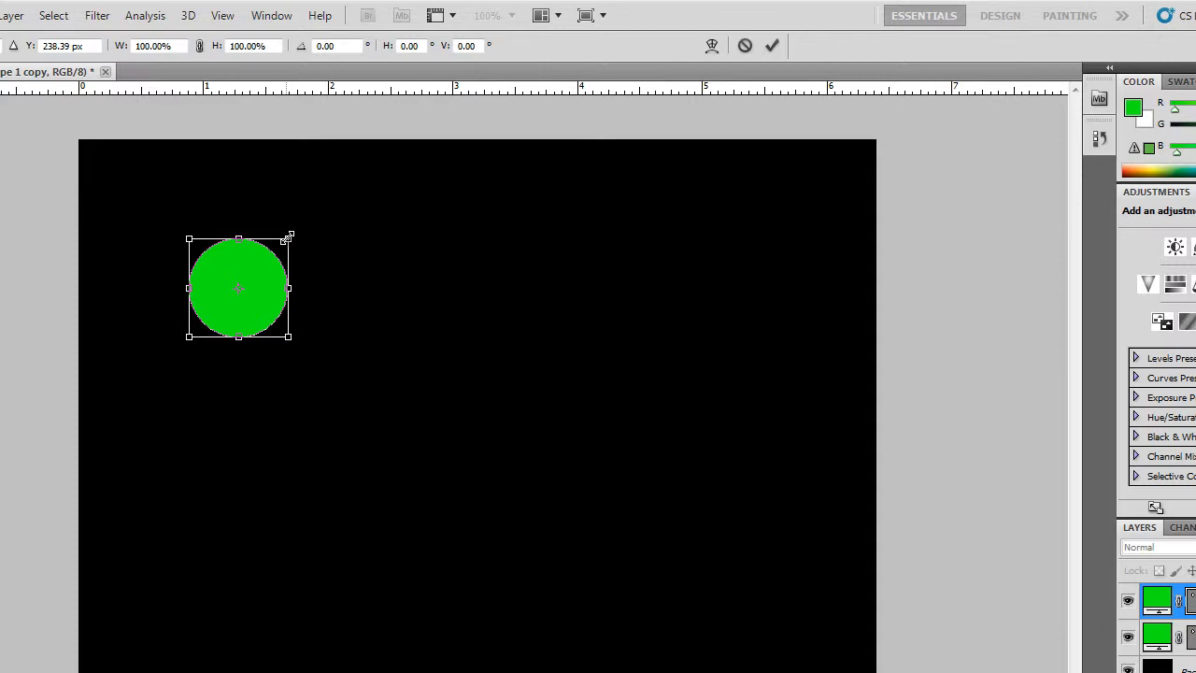
left_click_drag(288, 238, 279, 249)
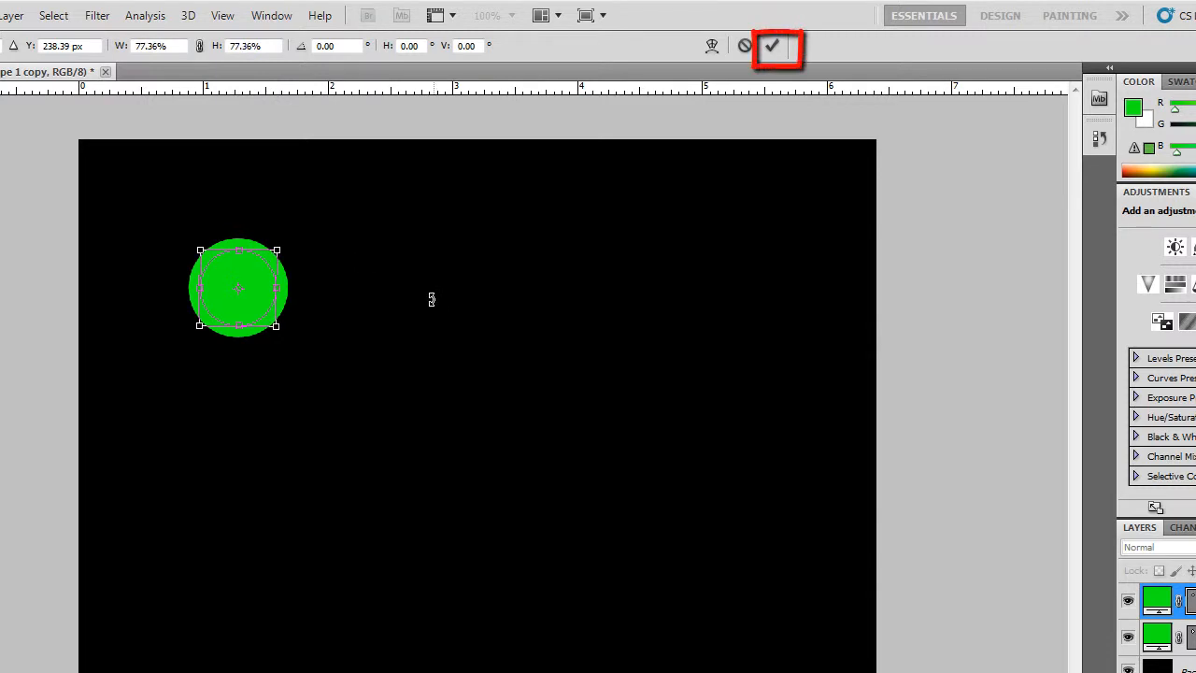
left_click(772, 47)
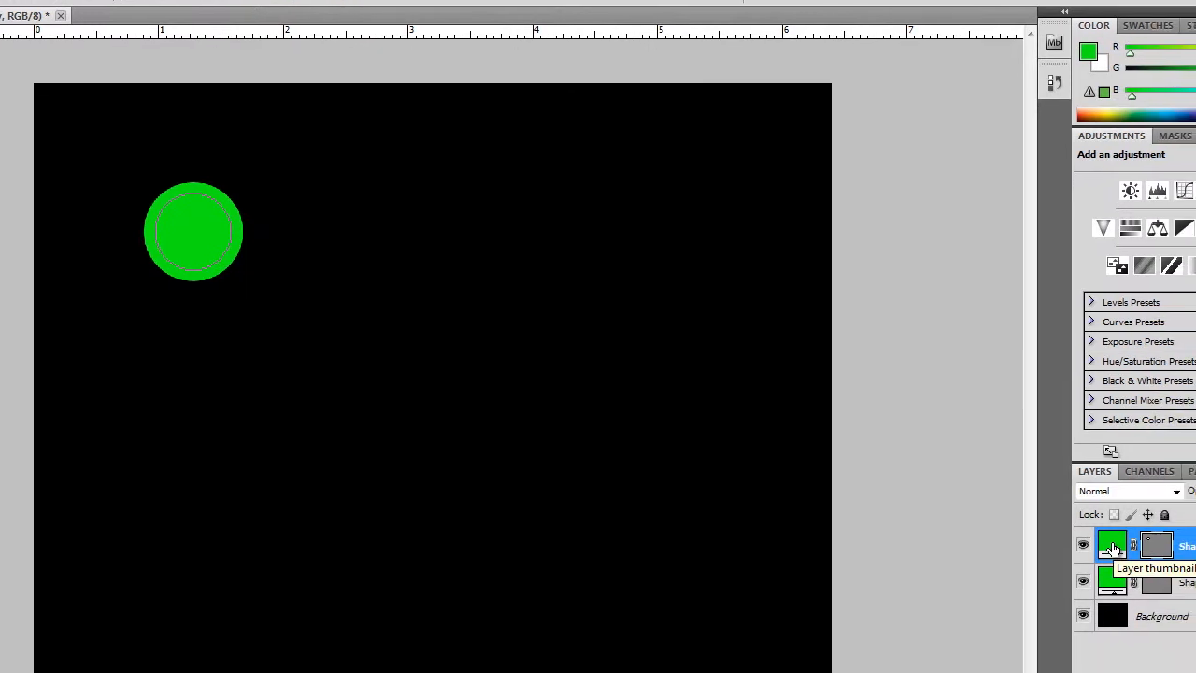
Step: Change the copied circle's fill colour to a darker green, 0bb50f
double_click(1156, 603)
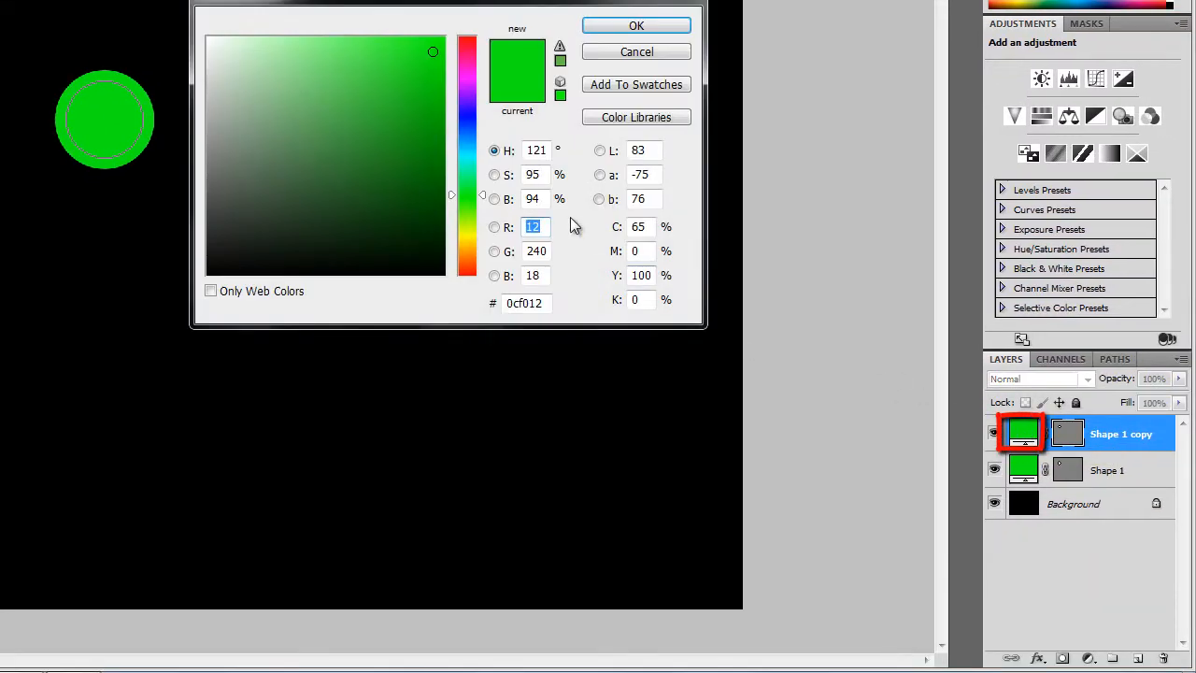
left_click(428, 90)
left_click_drag(428, 90, 430, 106)
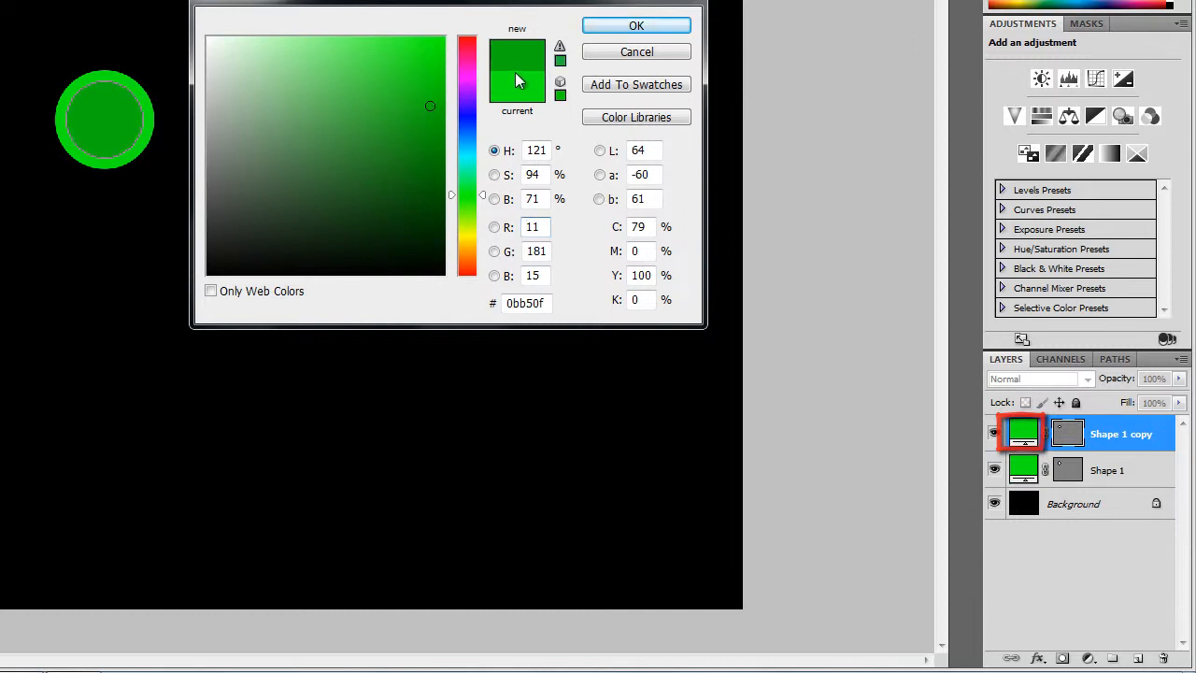
left_click(612, 27)
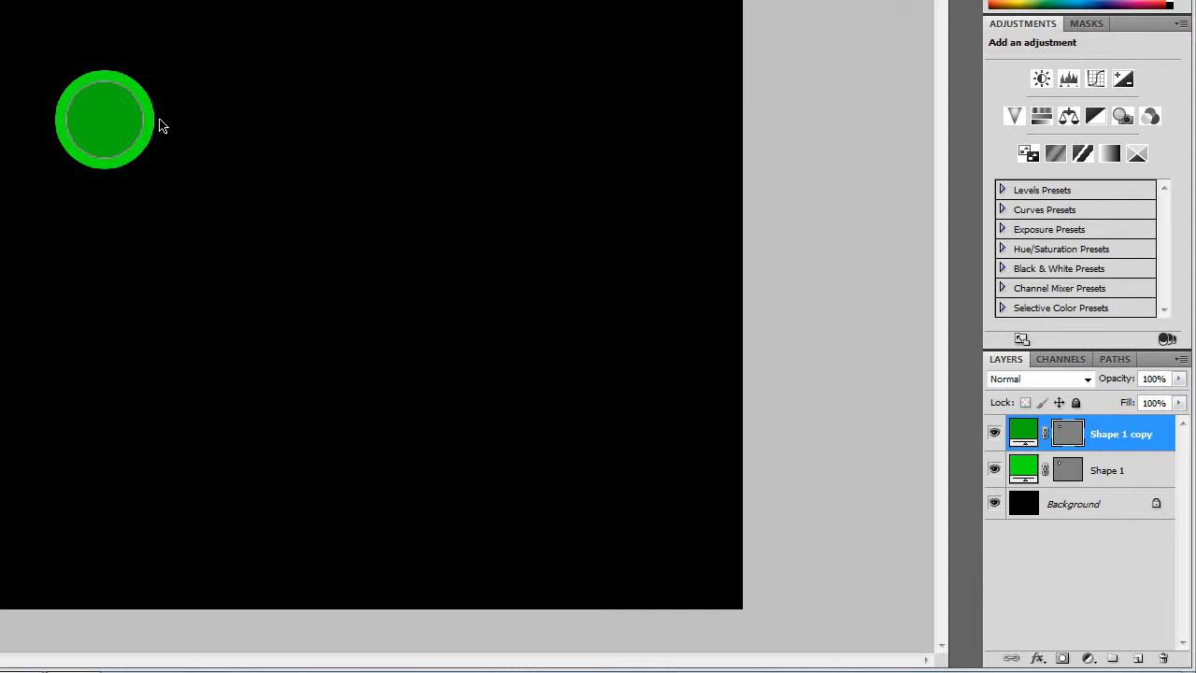
Step: Duplicate the darker green circle layer and set the new copy's fill colour to blue 0b7fb5
key("ctrl+j")
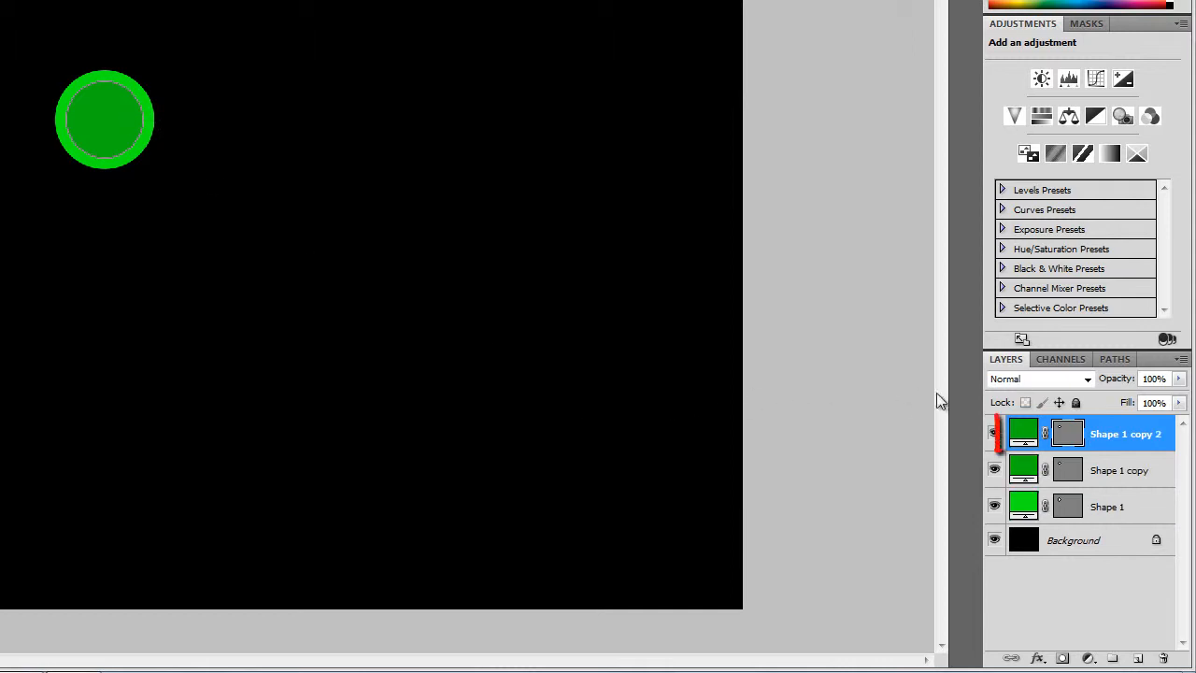
double_click(1021, 435)
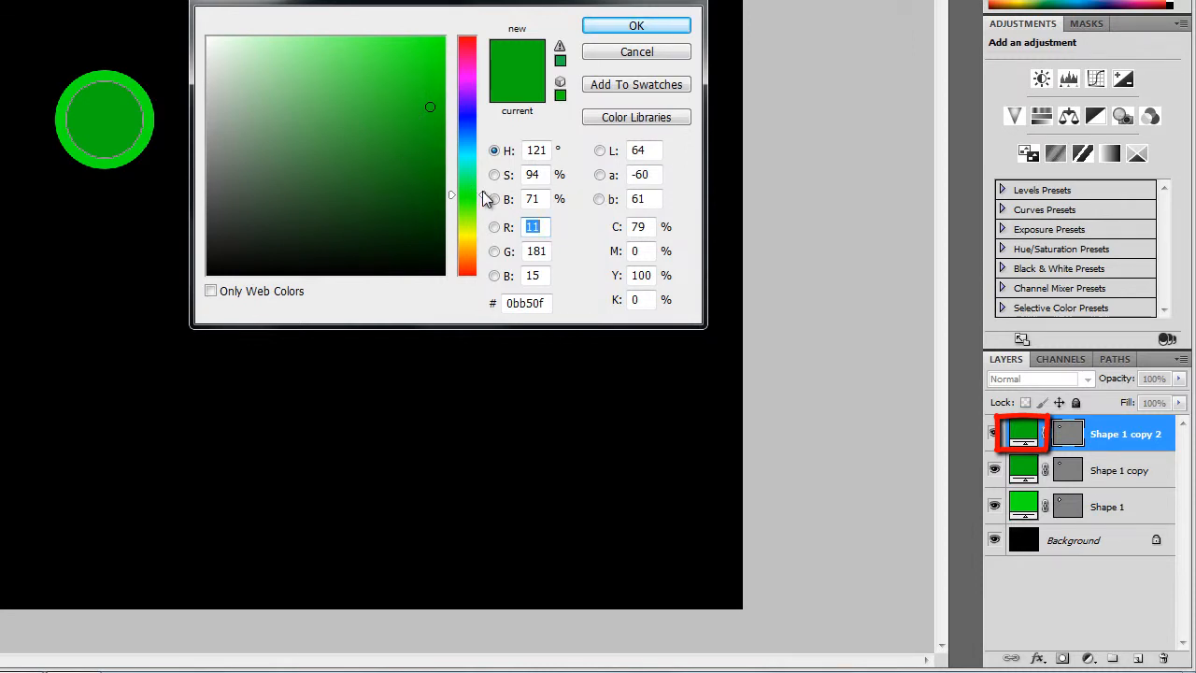
left_click_drag(484, 195, 484, 143)
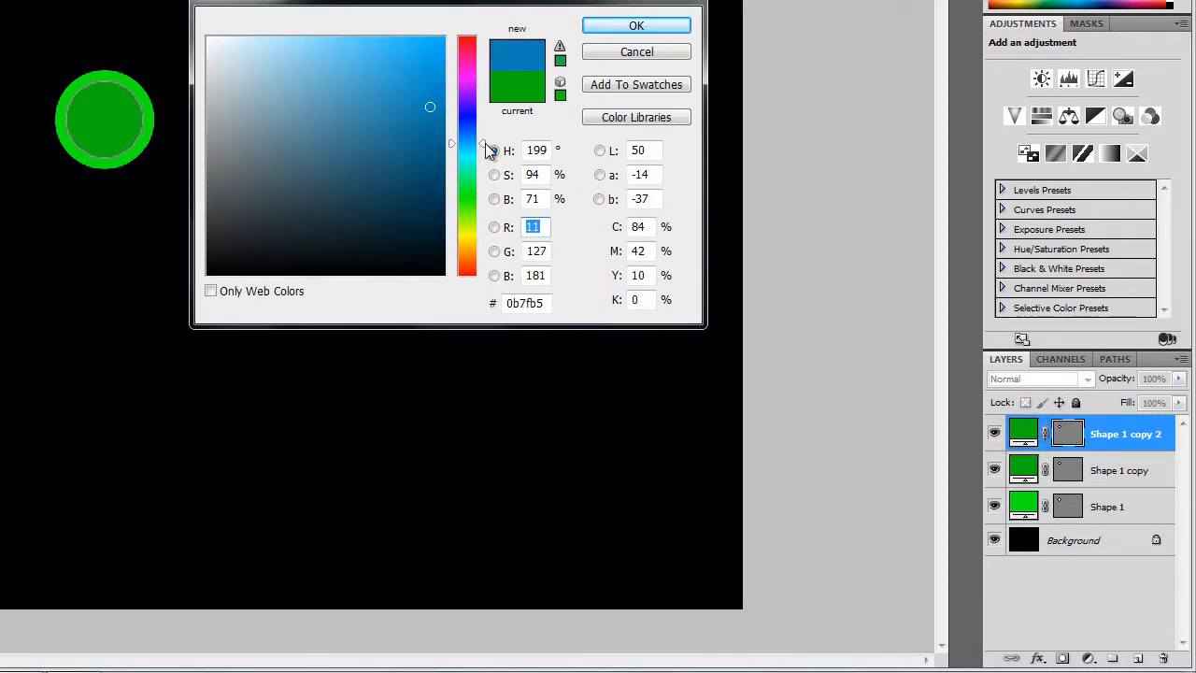
left_click(633, 27)
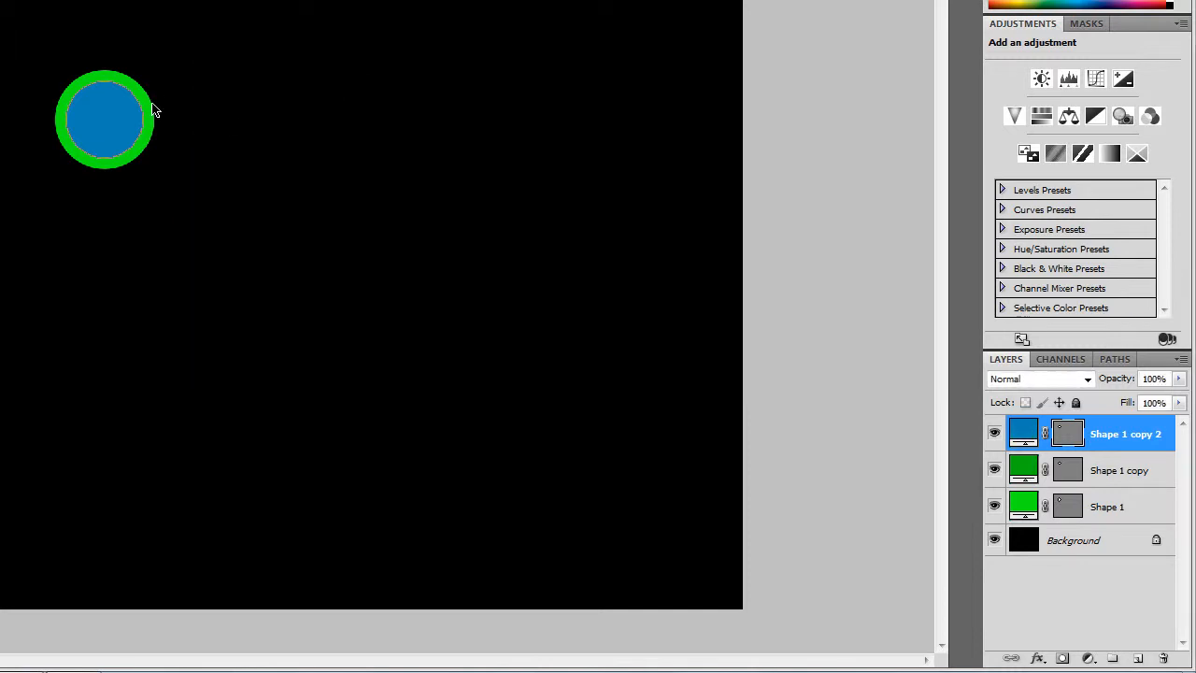
Step: Scale the blue circle down with Free Transform and apply the transformation
key("ctrl+t")
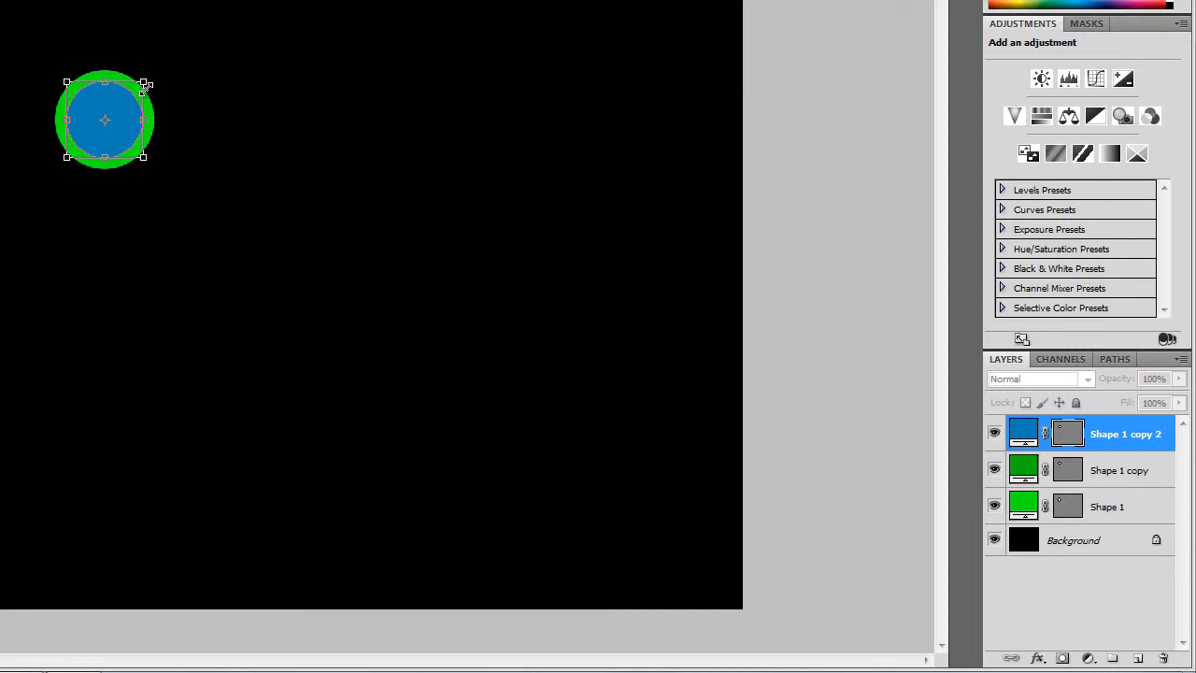
left_click_drag(143, 82, 138, 93)
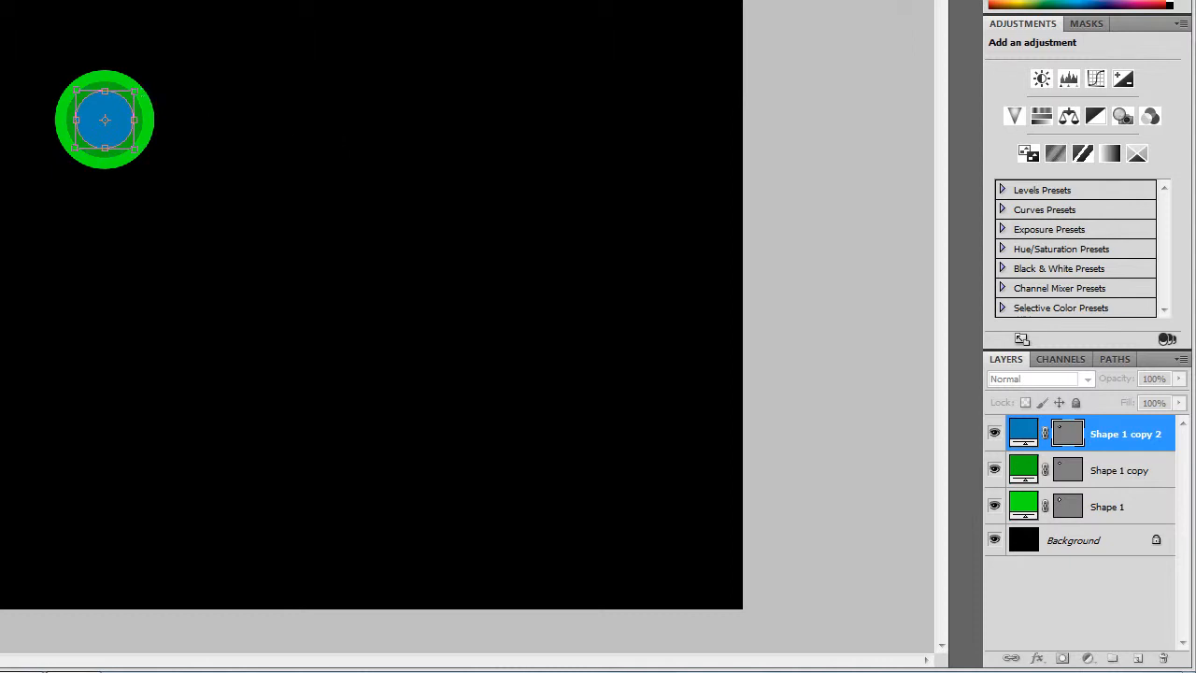
key("Return")
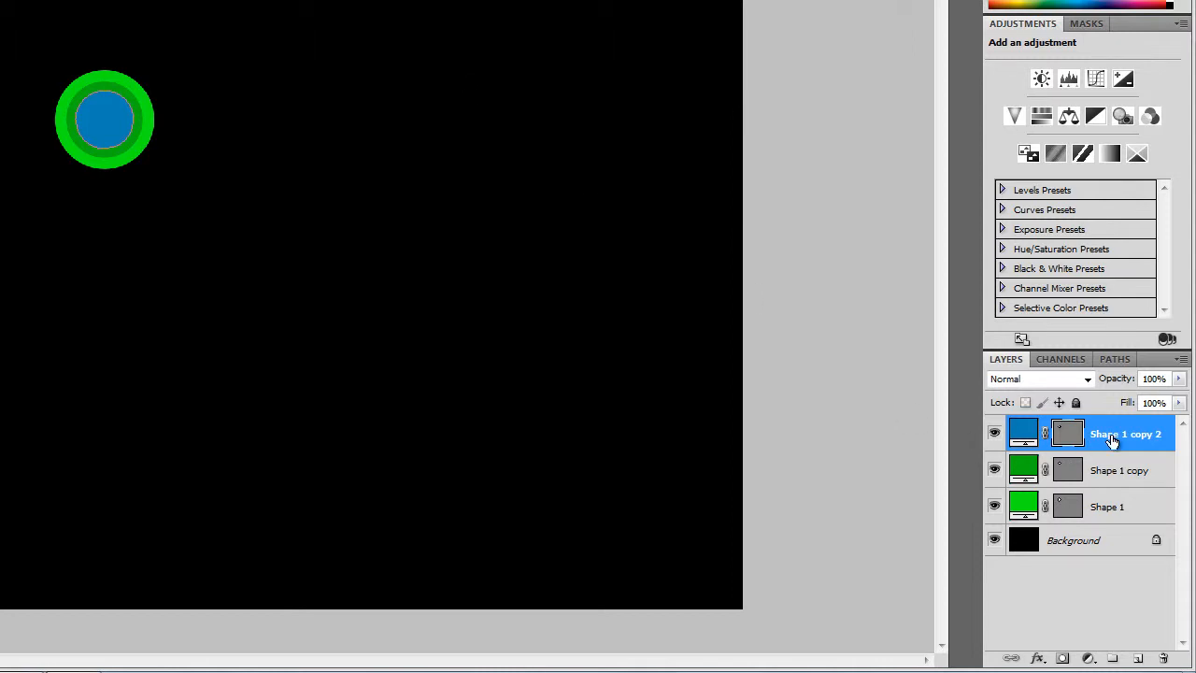
Step: Duplicate the blue circle layer and set the new copy's fill colour to 0b3bb5
key("ctrl+j")
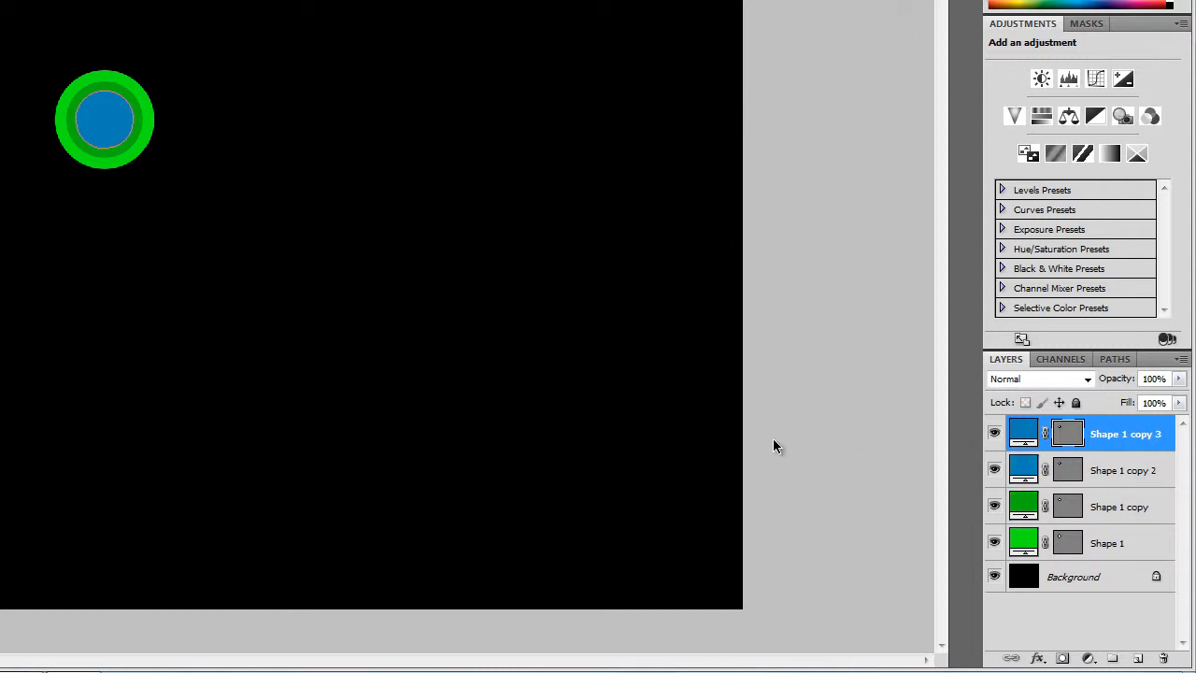
double_click(1021, 435)
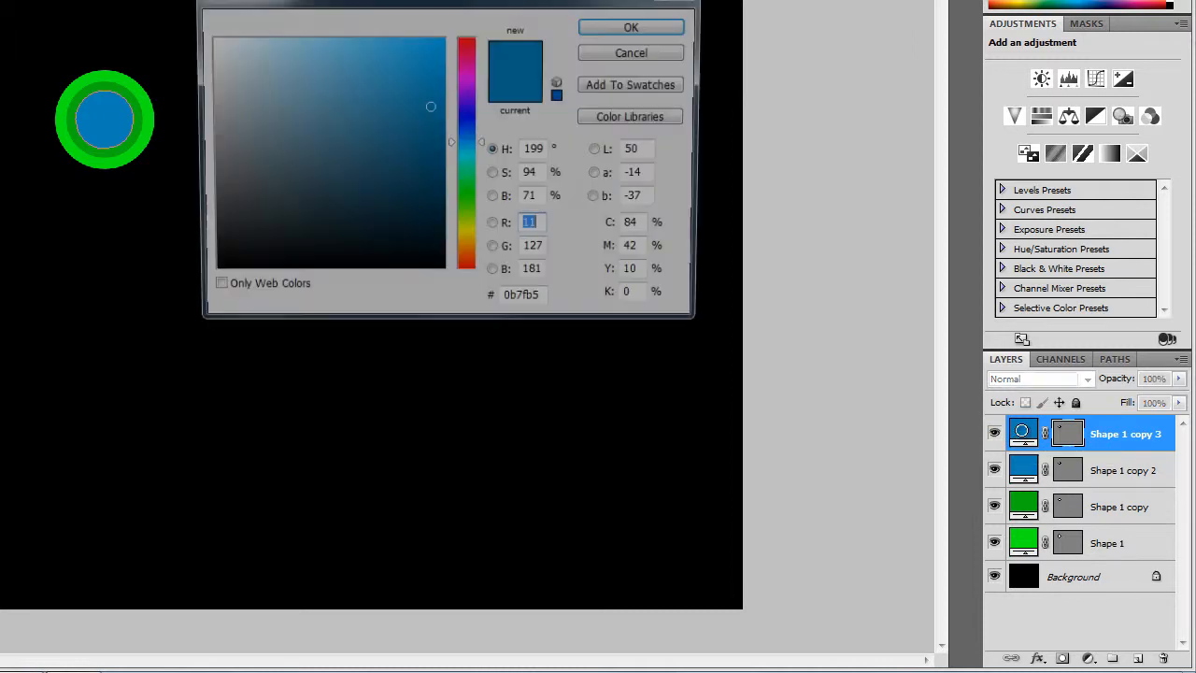
left_click_drag(452, 142, 453, 127)
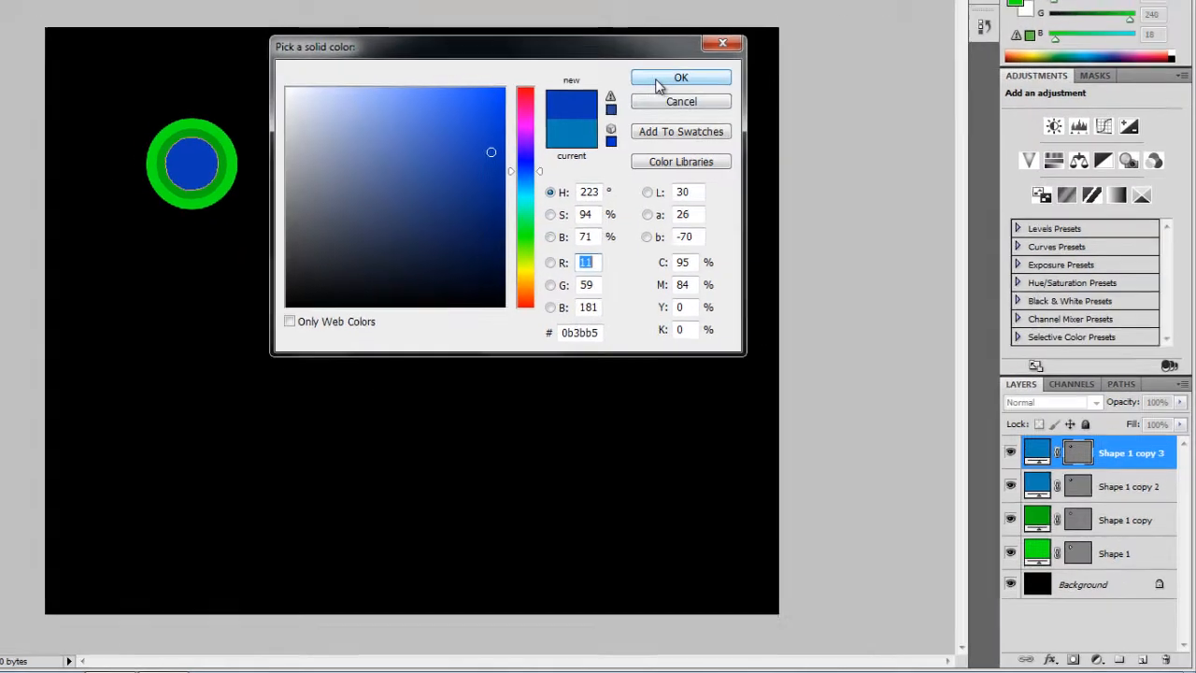
left_click(636, 25)
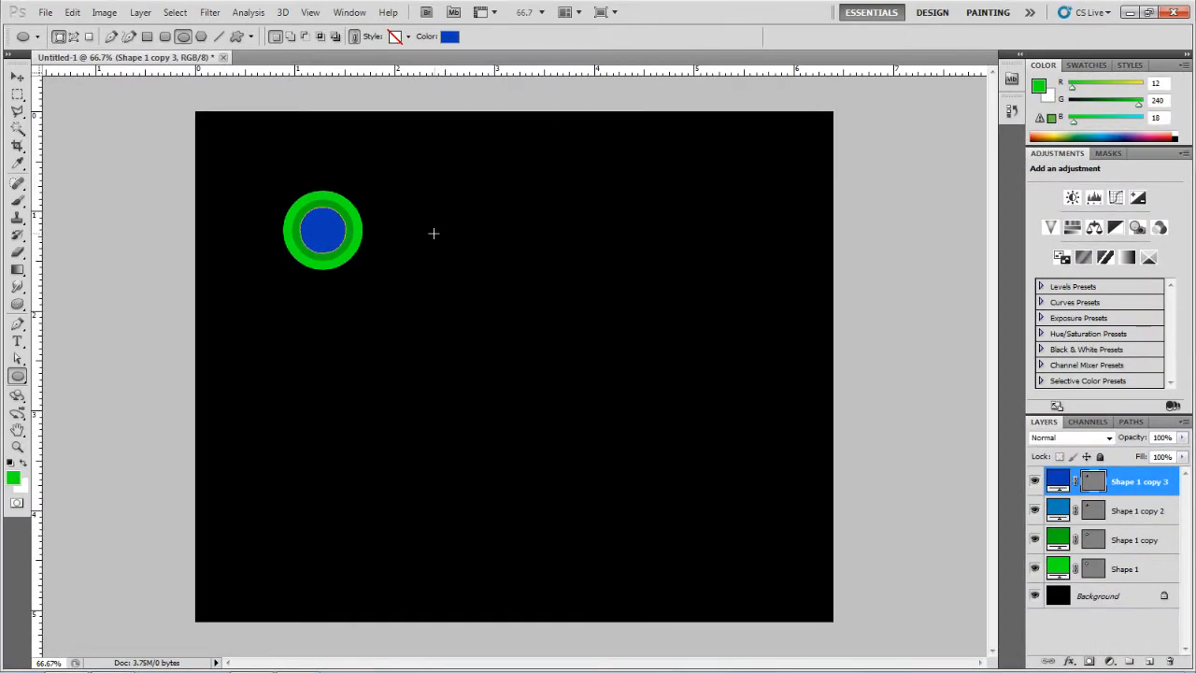
Step: Scale the 0b3bb5 circle down to about 66% with Free Transform and apply the transformation
key("ctrl+t")
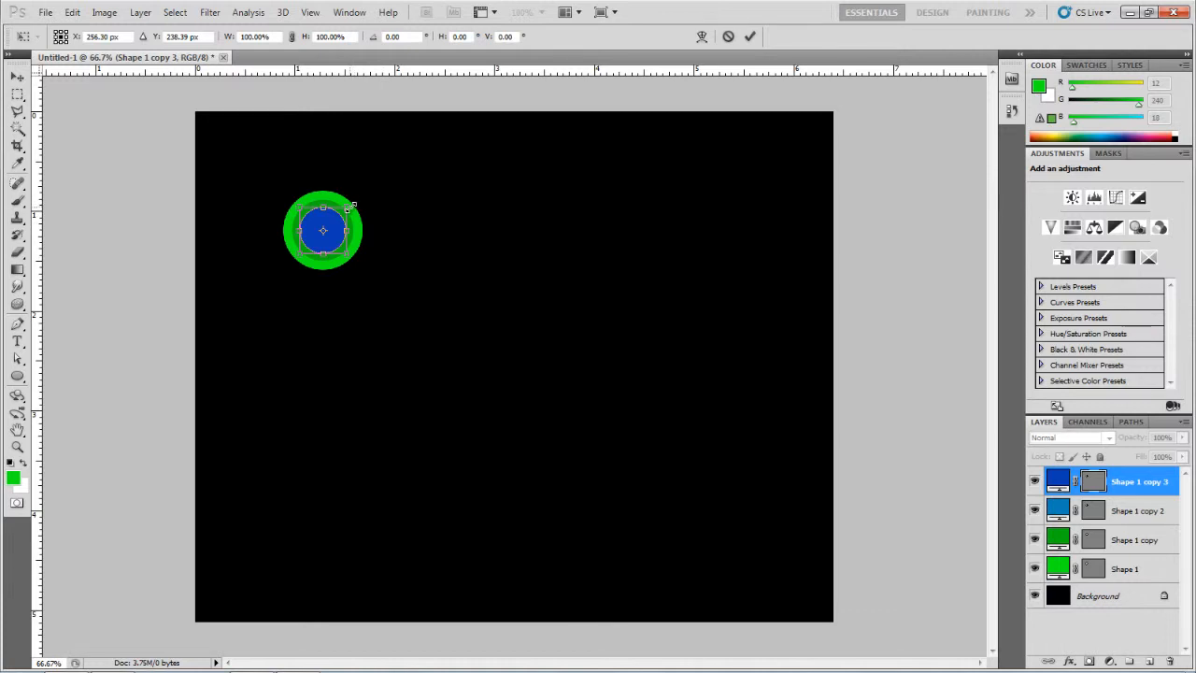
left_click_drag(349, 208, 338, 215)
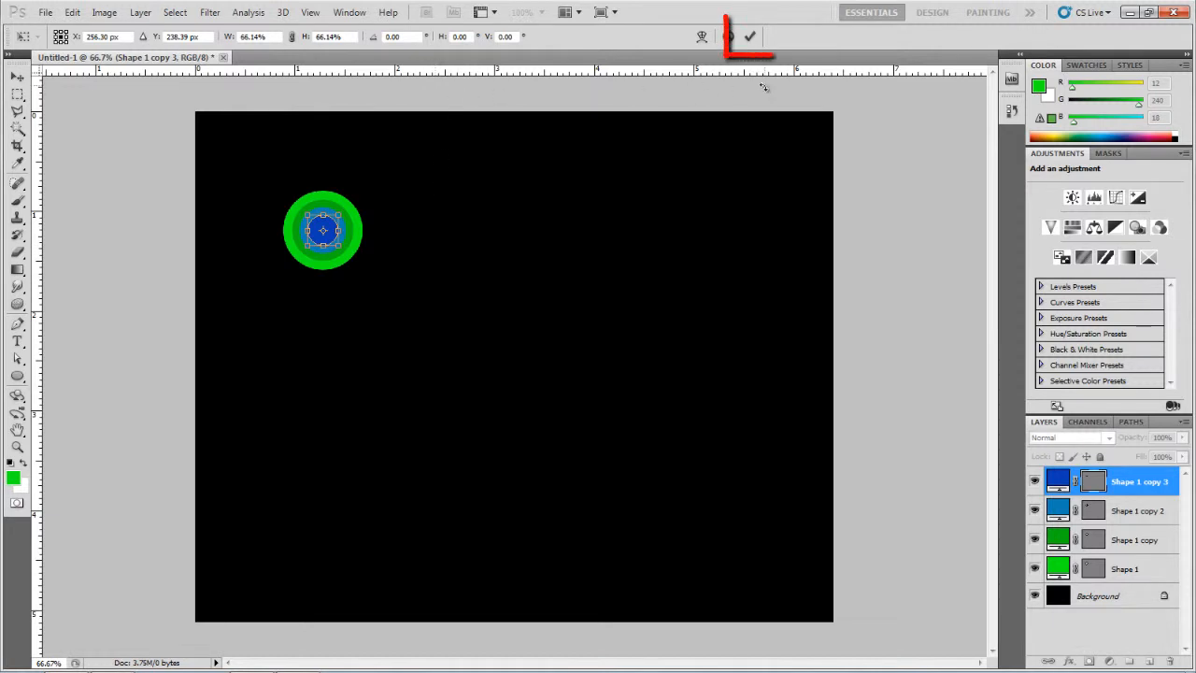
left_click(750, 38)
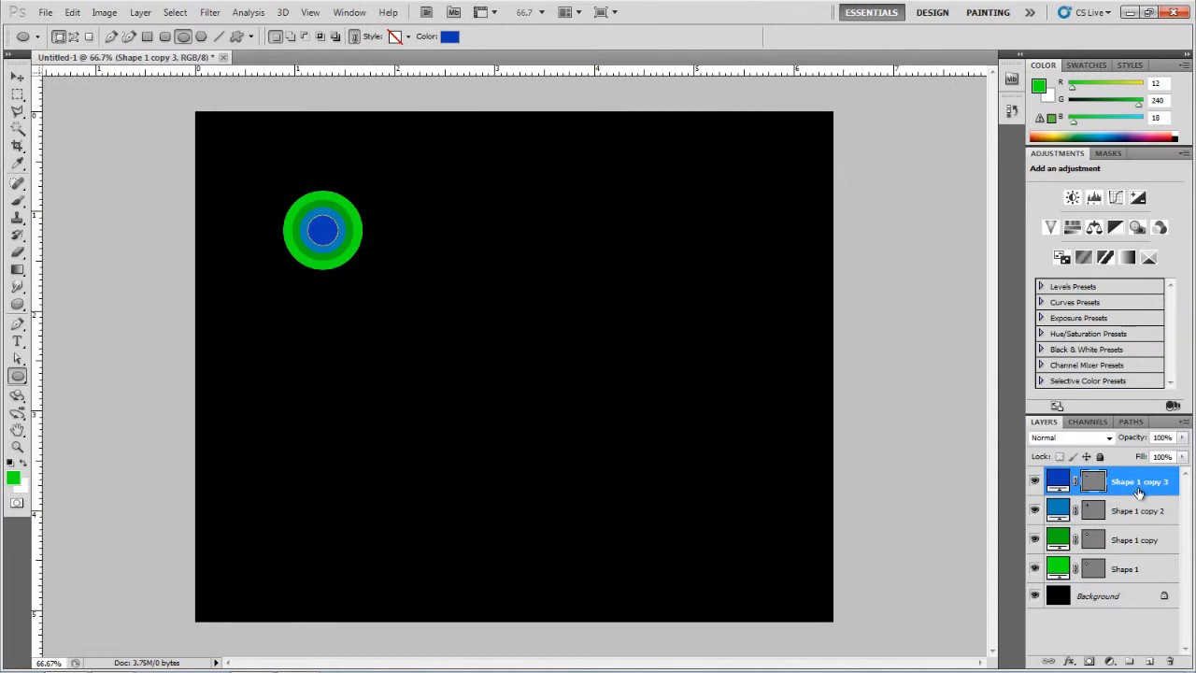
Step: Duplicate the 0b3bb5 circle layer and set the new copy's fill colour to green 20ab23
key("ctrl+j")
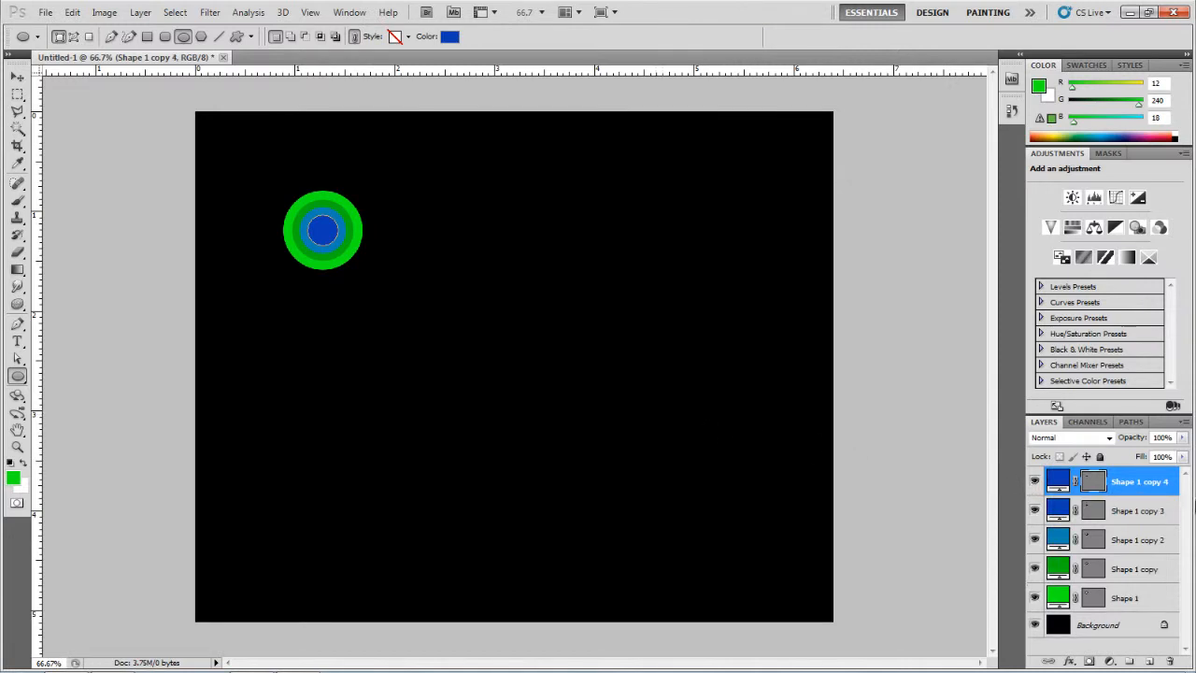
double_click(1058, 481)
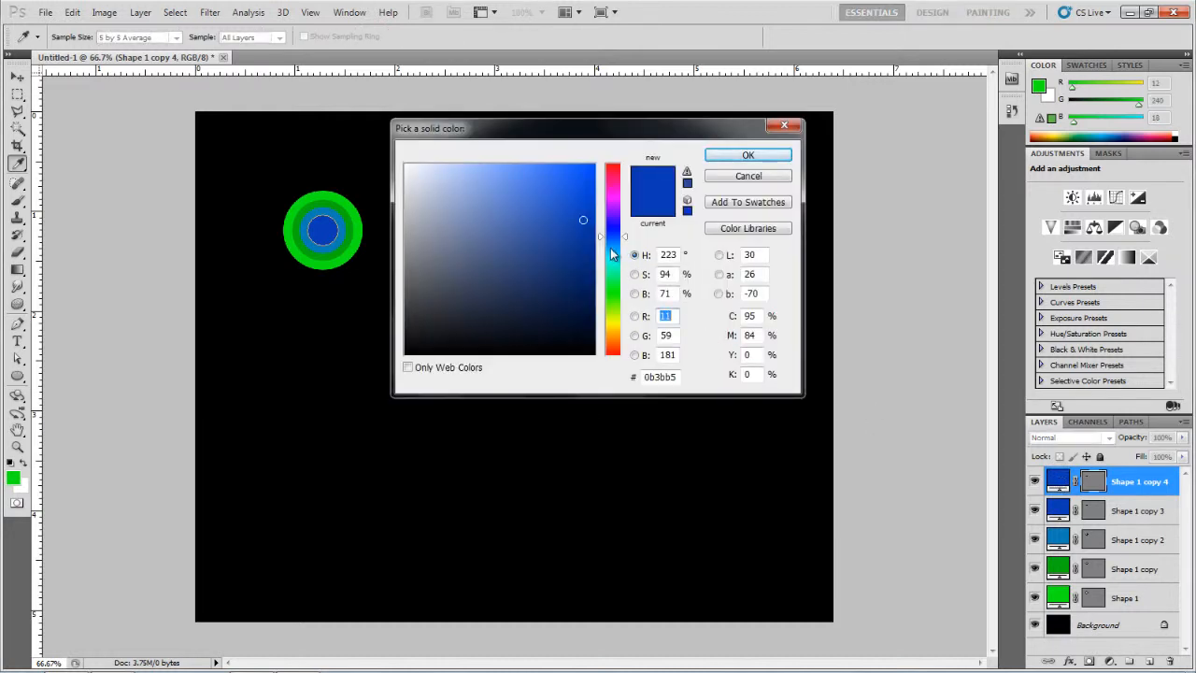
left_click(299, 241)
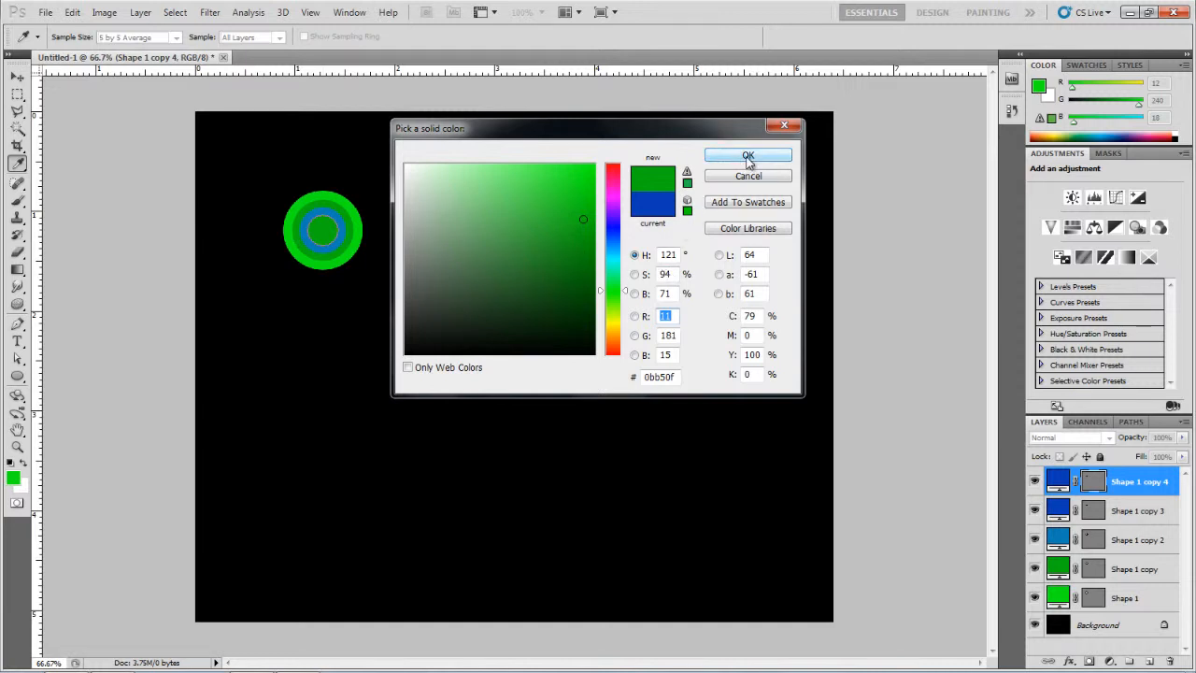
left_click_drag(586, 220, 559, 226)
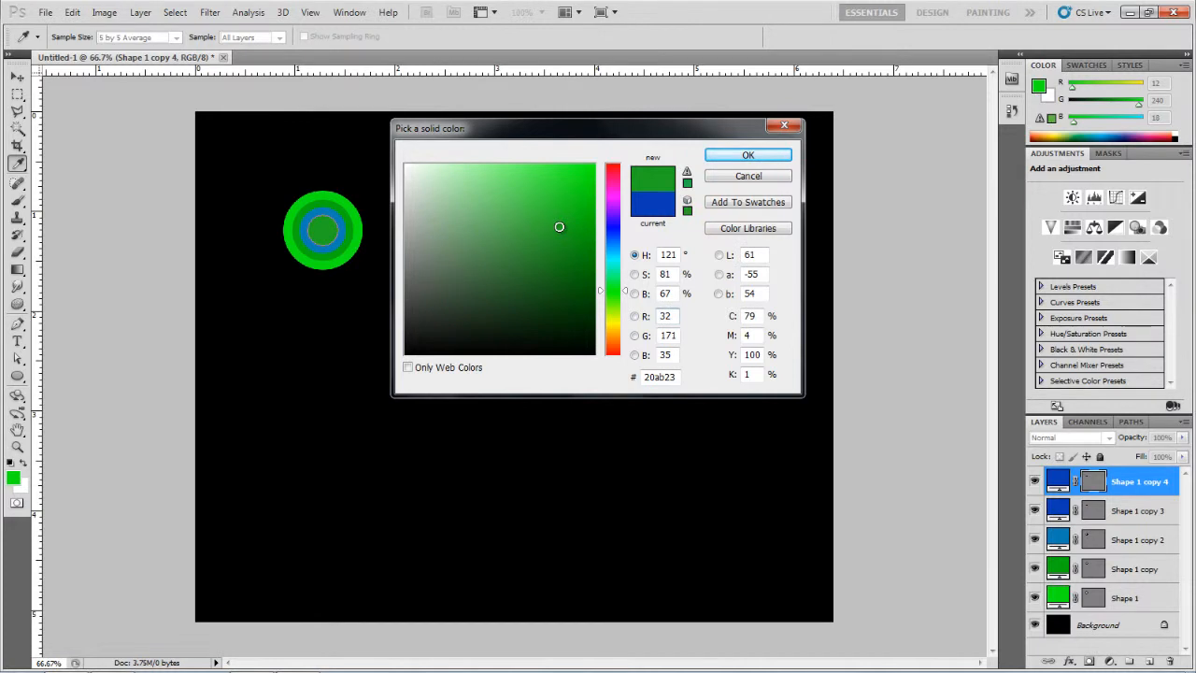
left_click(747, 157)
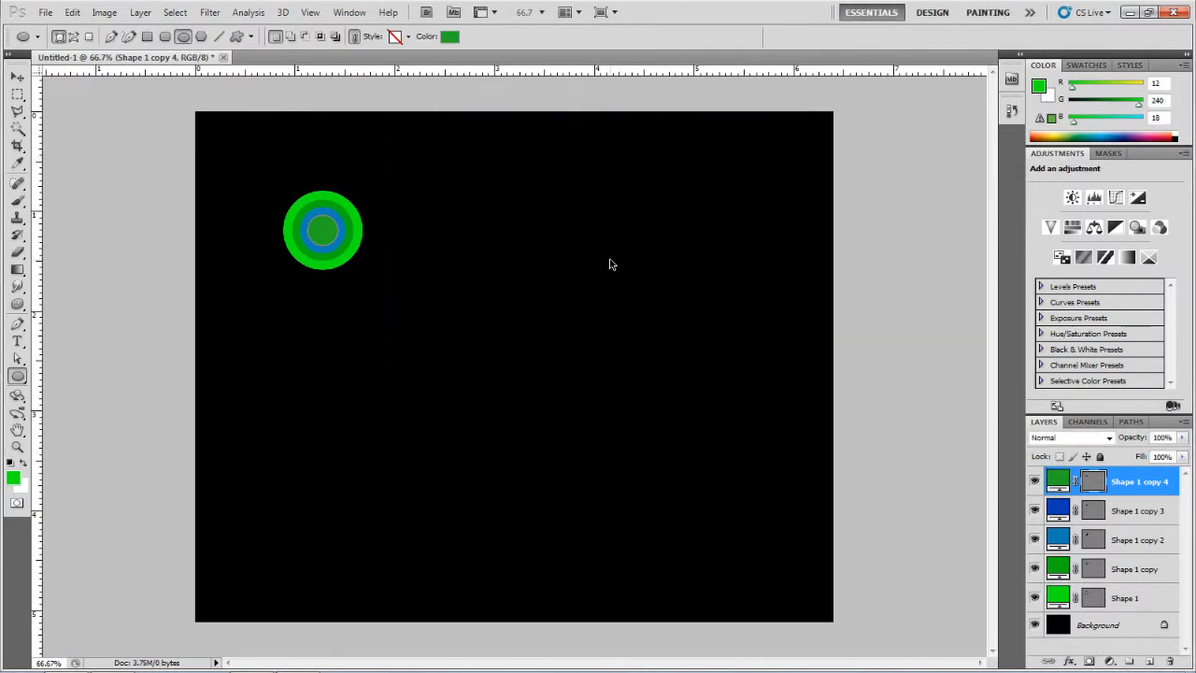
Step: Scale the new green circle down with Free Transform and apply the transformation
key("ctrl+t")
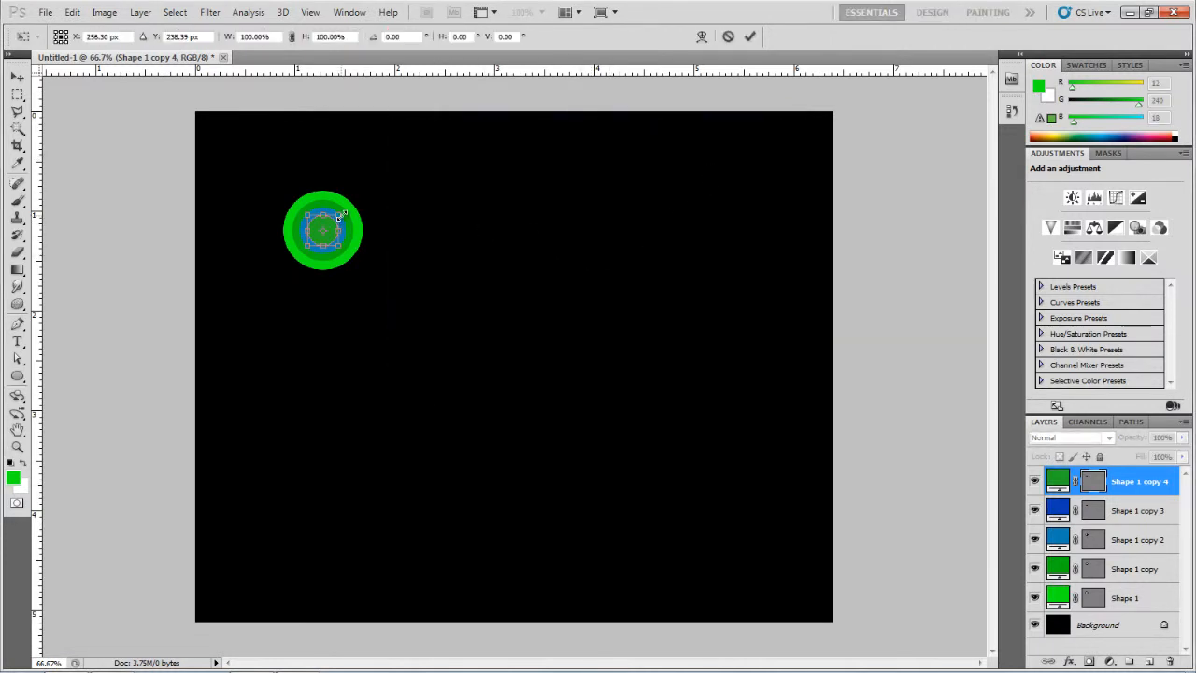
left_click_drag(340, 216, 338, 225)
left_click(749, 36)
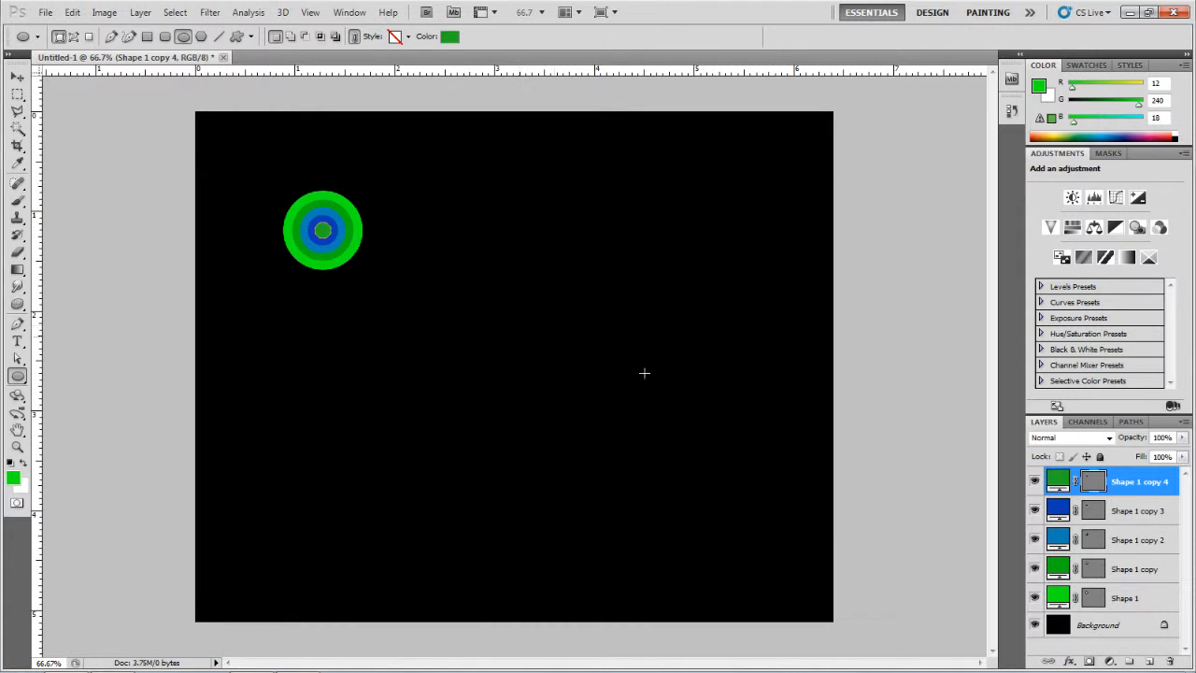
Step: Add a 2 px Stroke layer style to the Shape 1 copy layer
left_click(1126, 572)
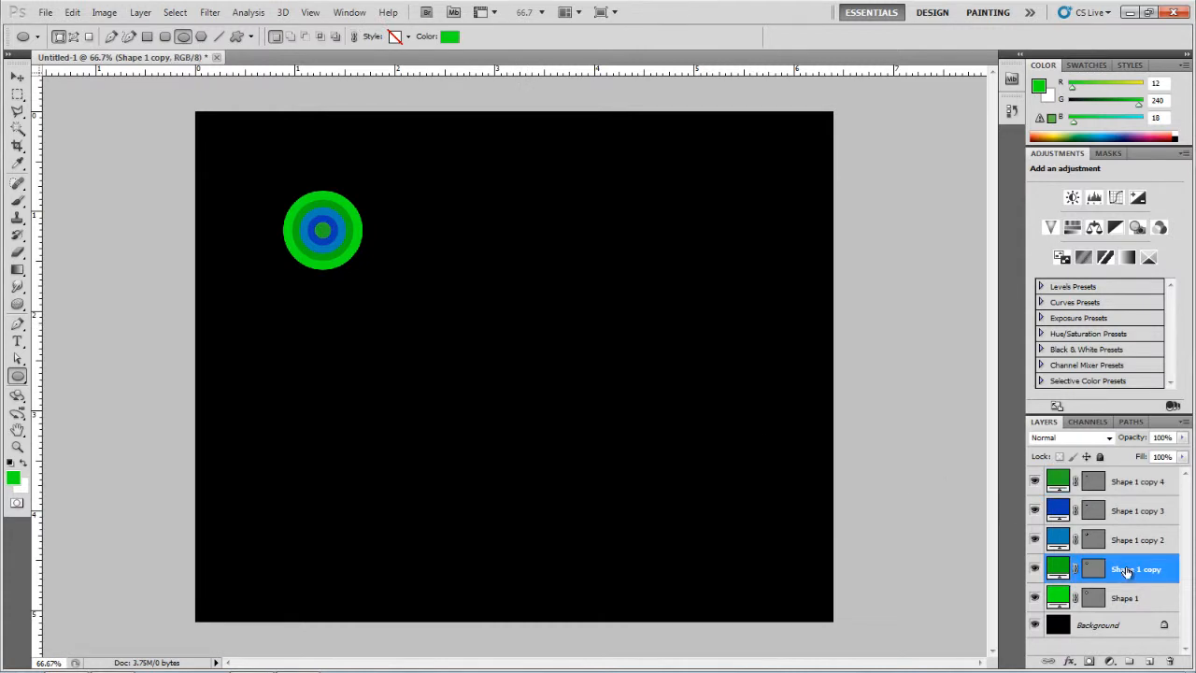
left_click(1070, 660)
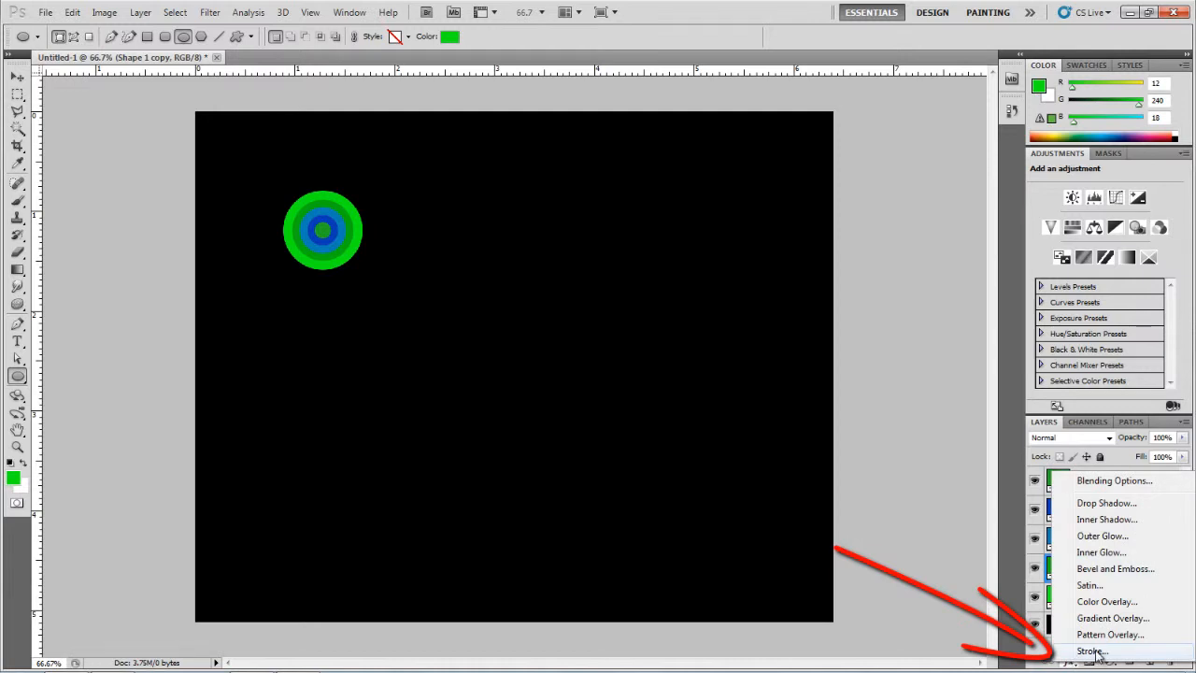
left_click(1092, 652)
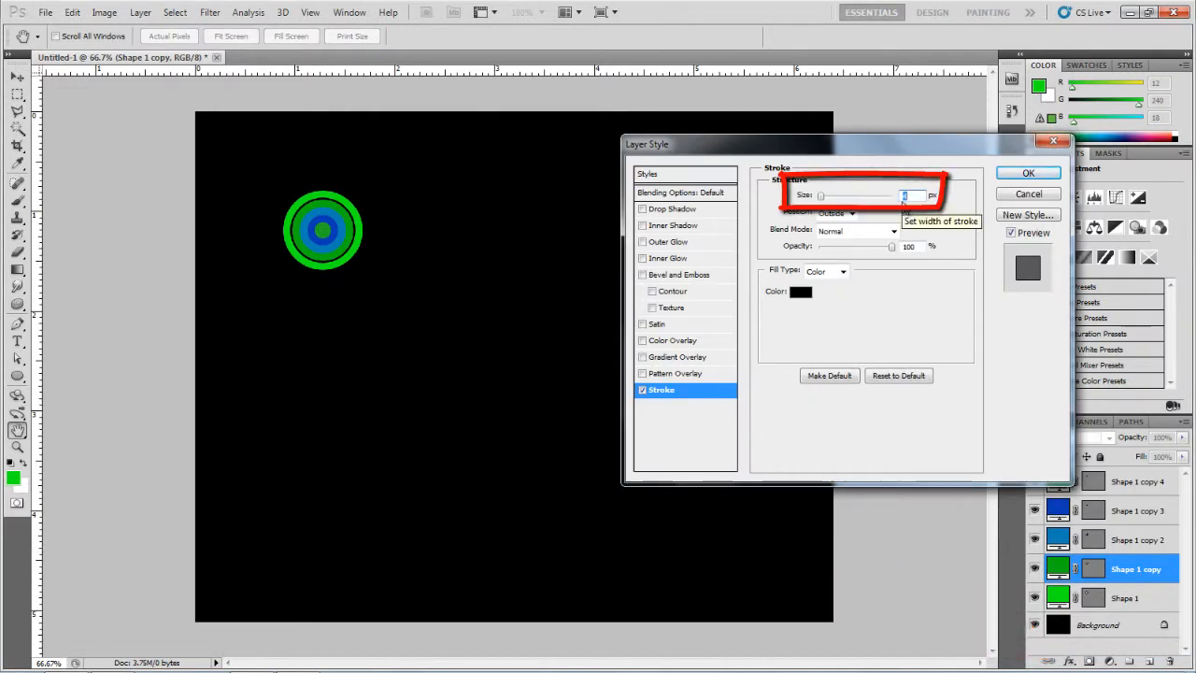
type("2")
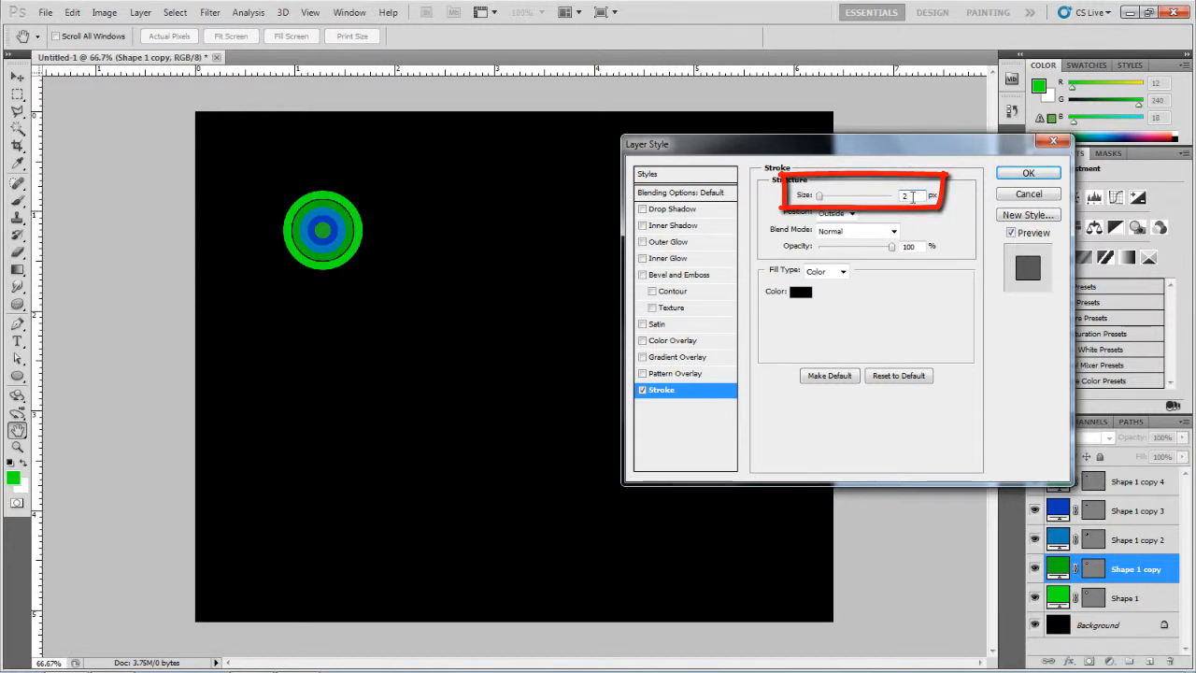
left_click(1014, 175)
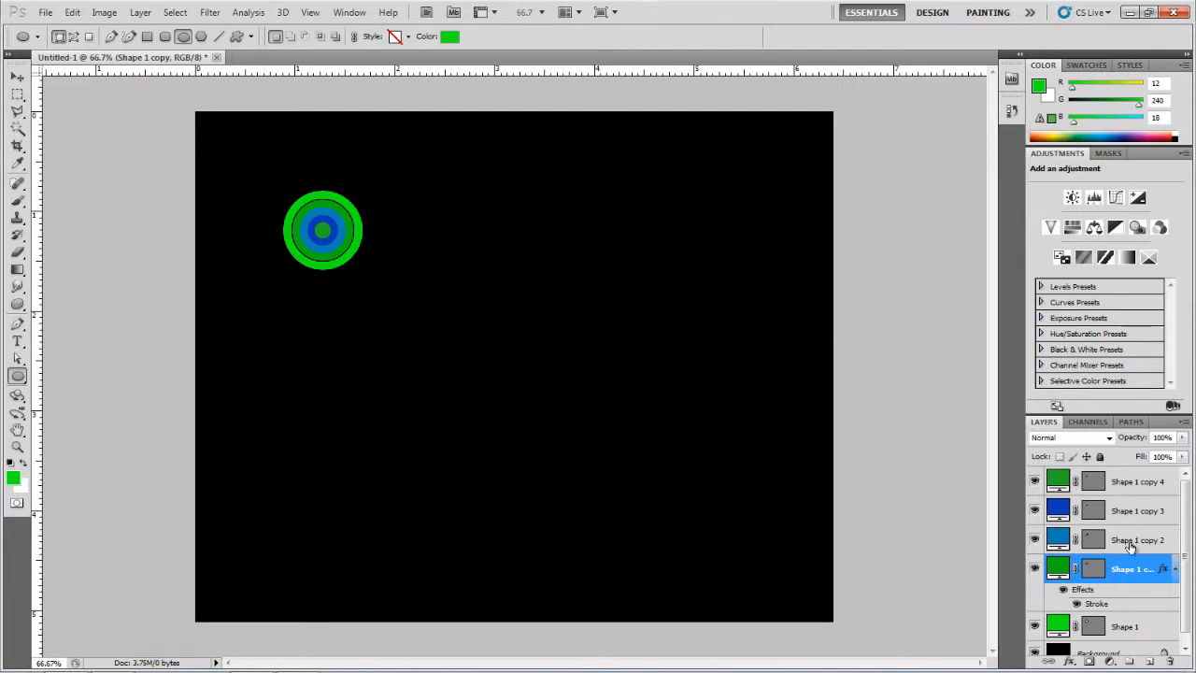
Step: Add a 2 px Stroke layer style to the Shape 1 copy 2 layer
left_click(1132, 541)
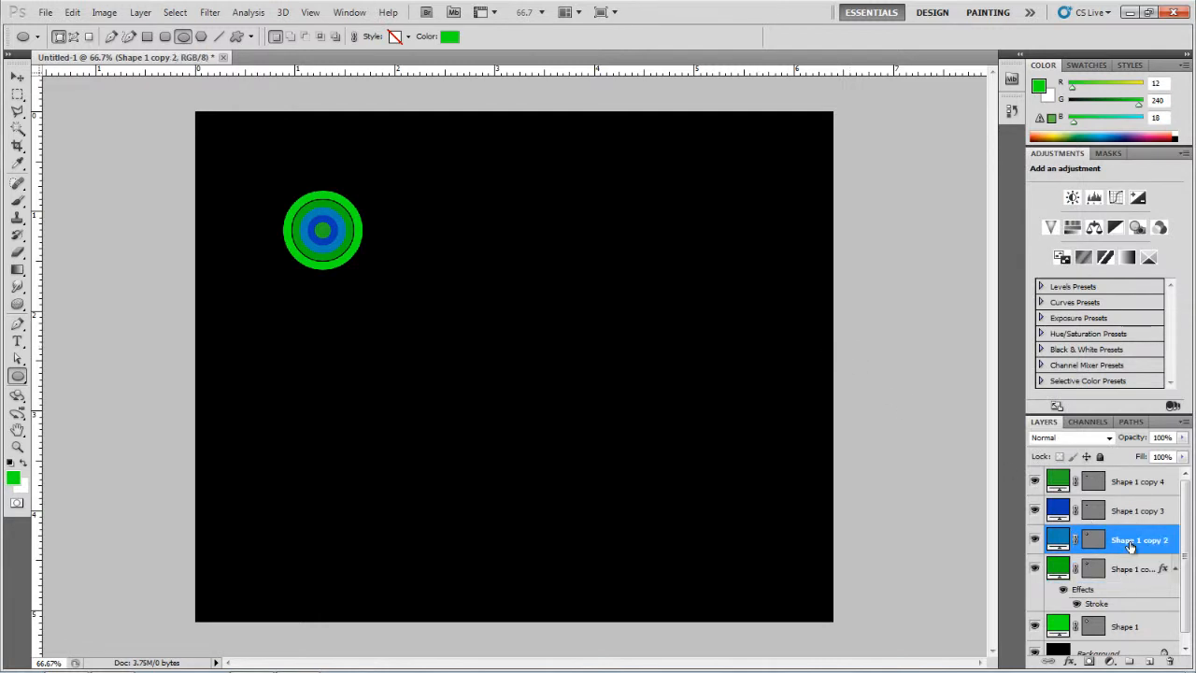
left_click(1069, 660)
left_click(1090, 649)
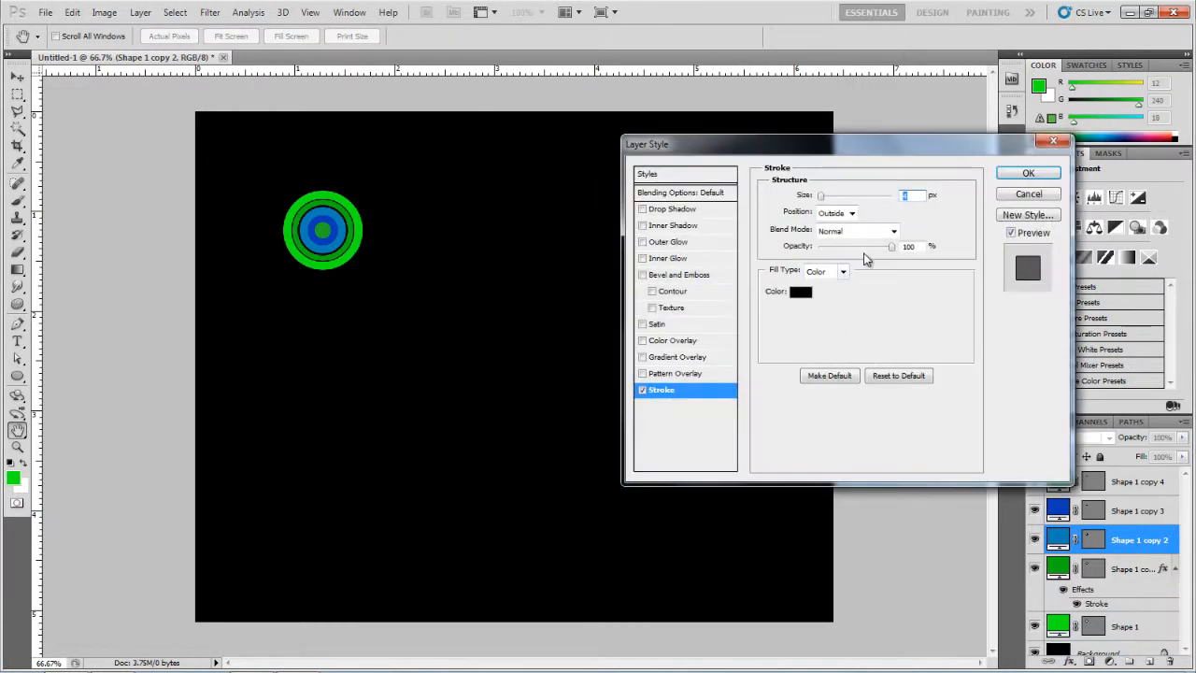
type("2")
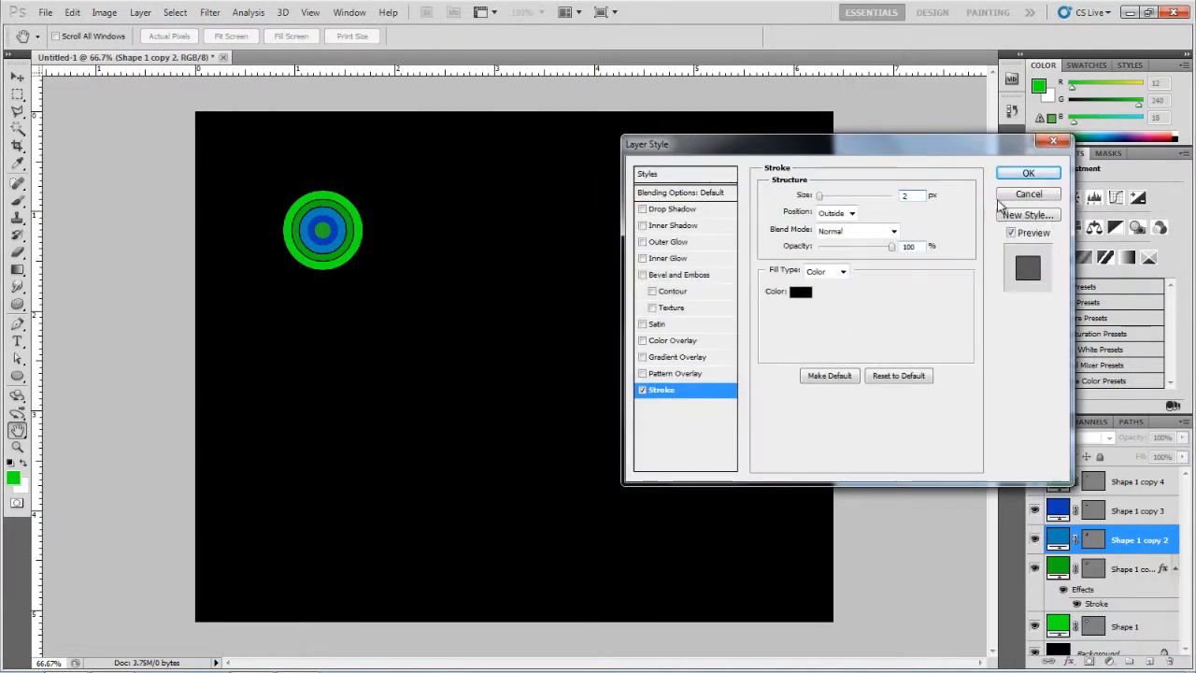
left_click(1023, 174)
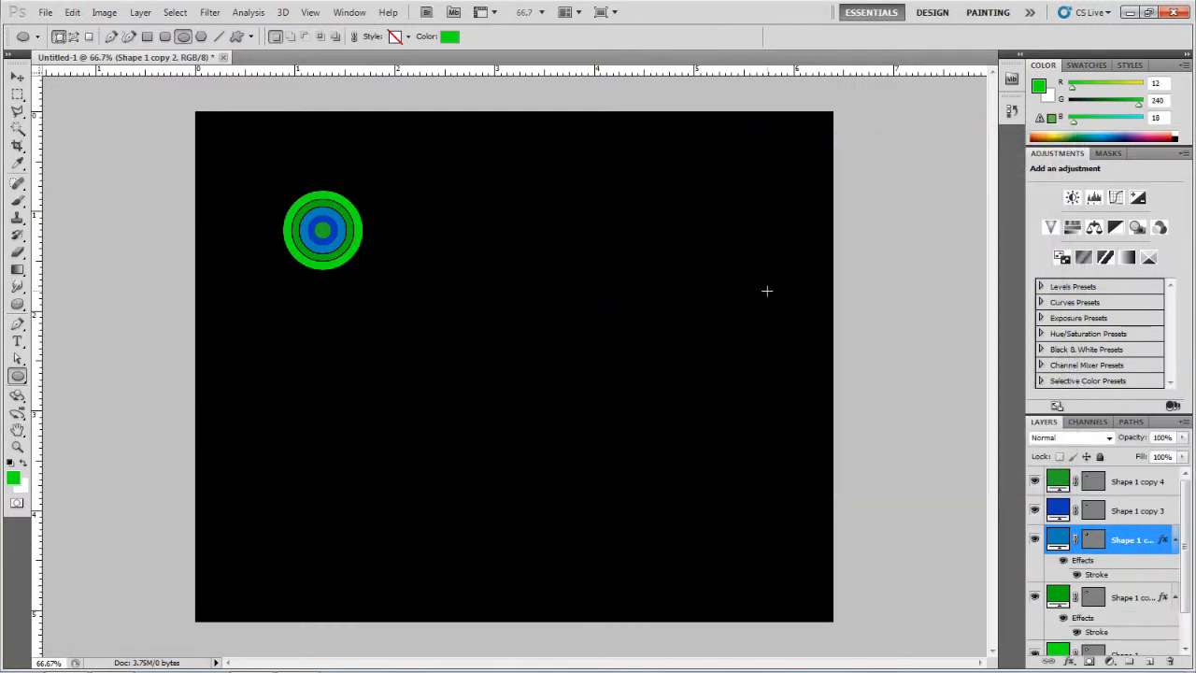
Step: Select all five circle layers and merge them into a single layer
left_click(1145, 482)
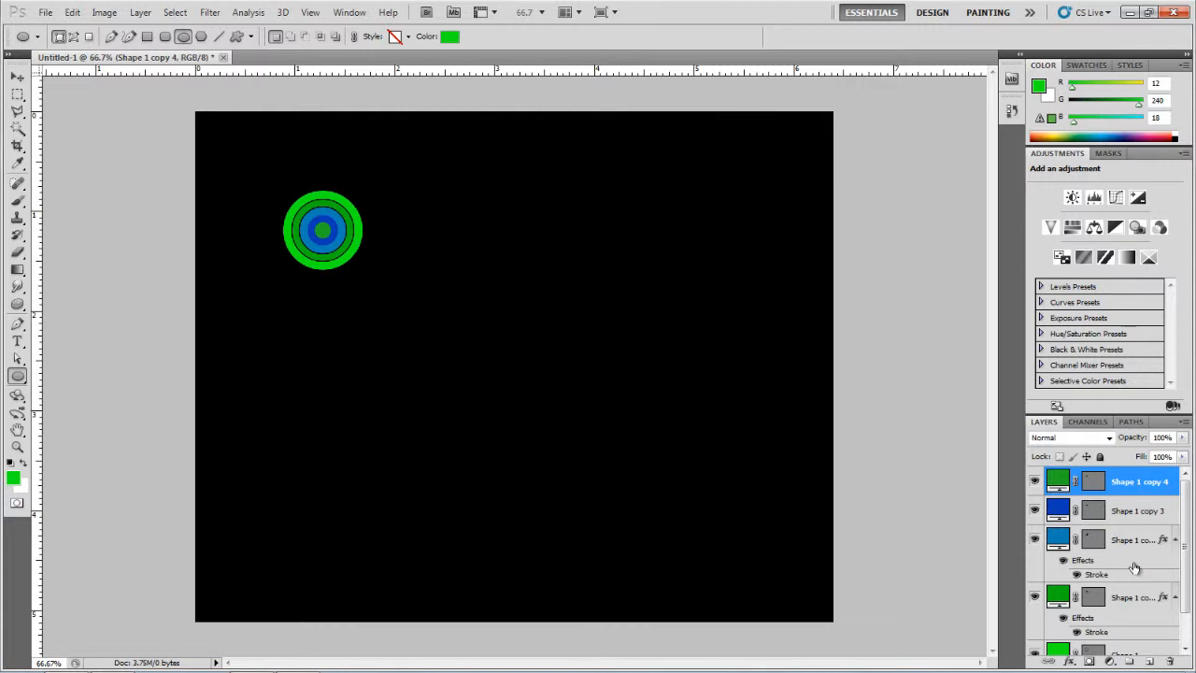
scroll(1134, 570, "down", 2)
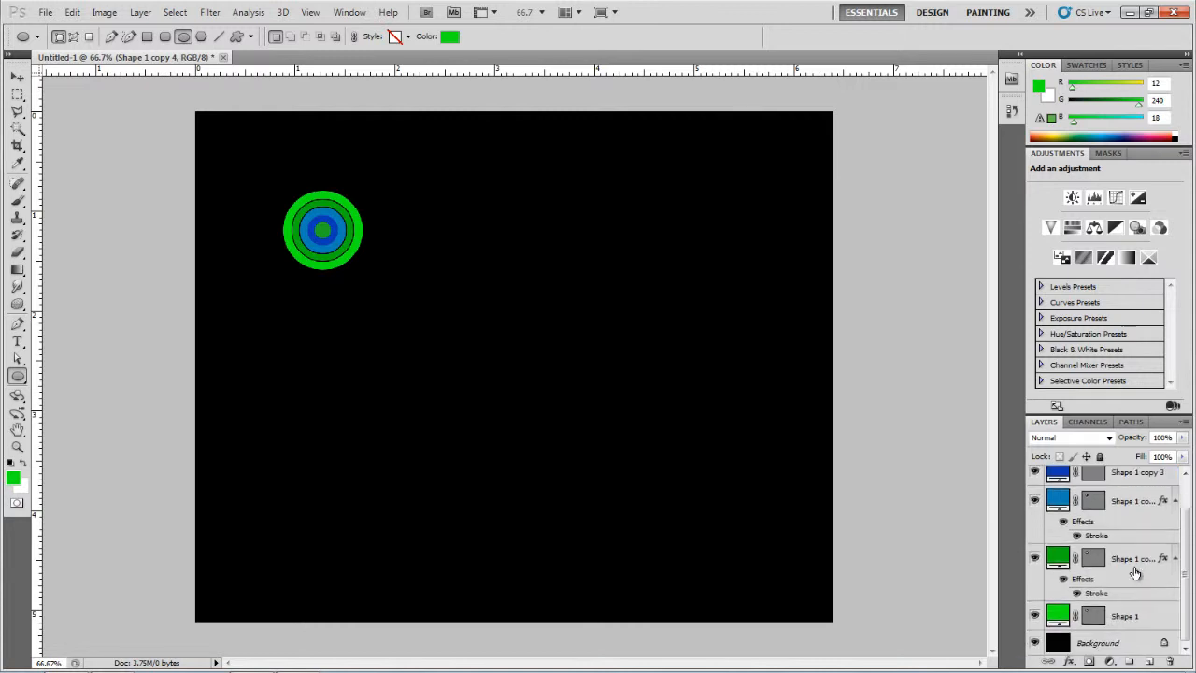
left_click(1134, 619, "shift")
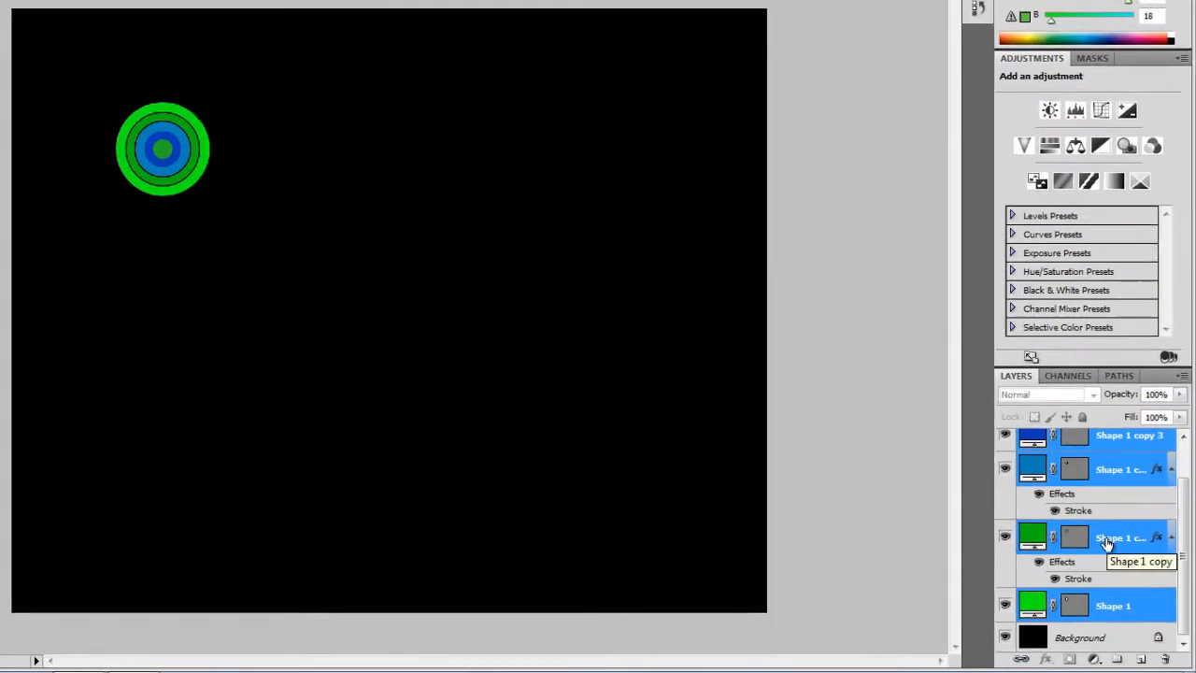
right_click(1121, 558)
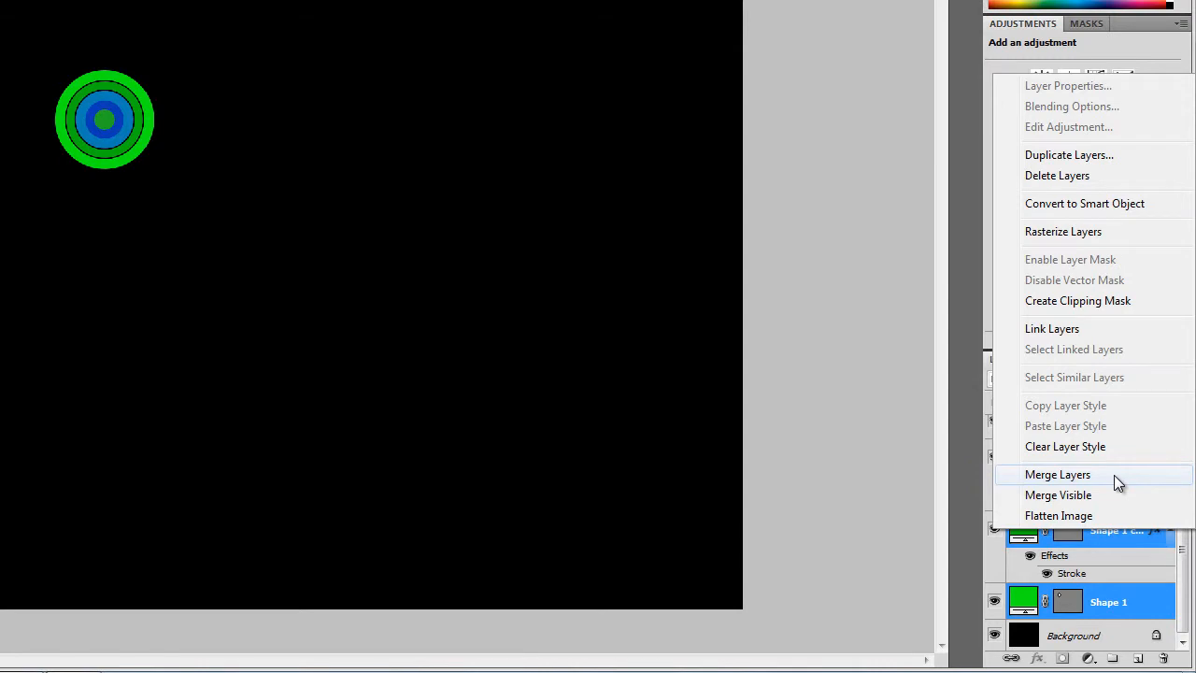
left_click(1114, 475)
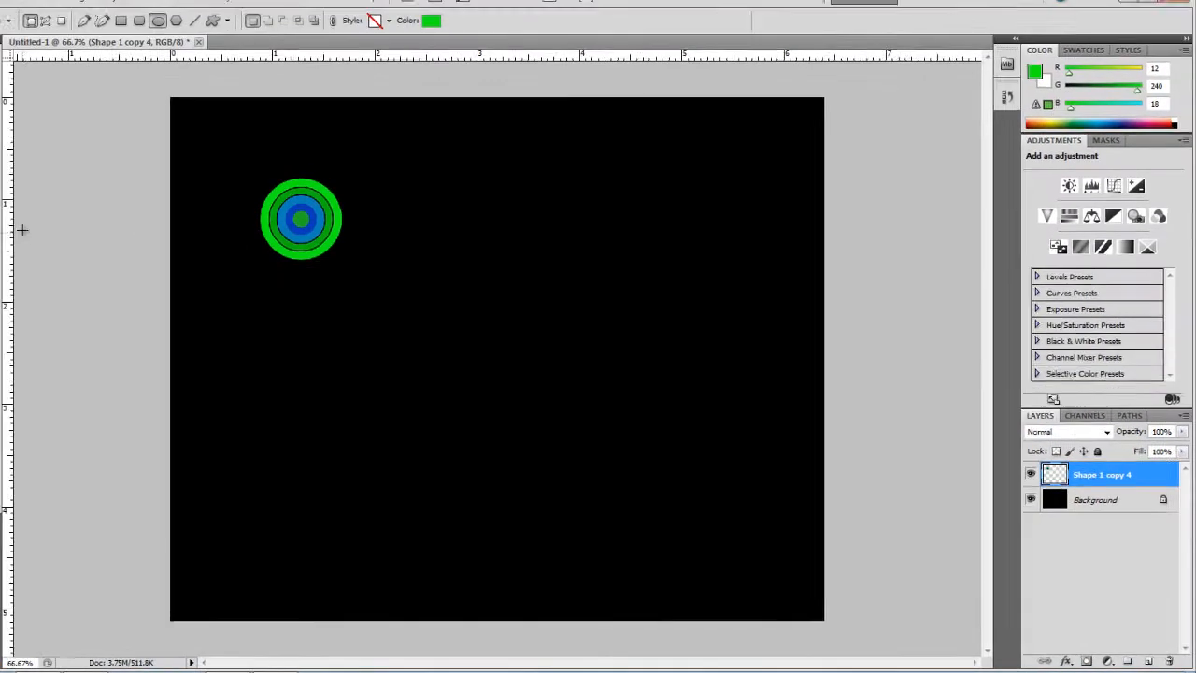
Step: Place a horizontal and a vertical guide crossing at the centre of the merged circles
left_click(16, 79)
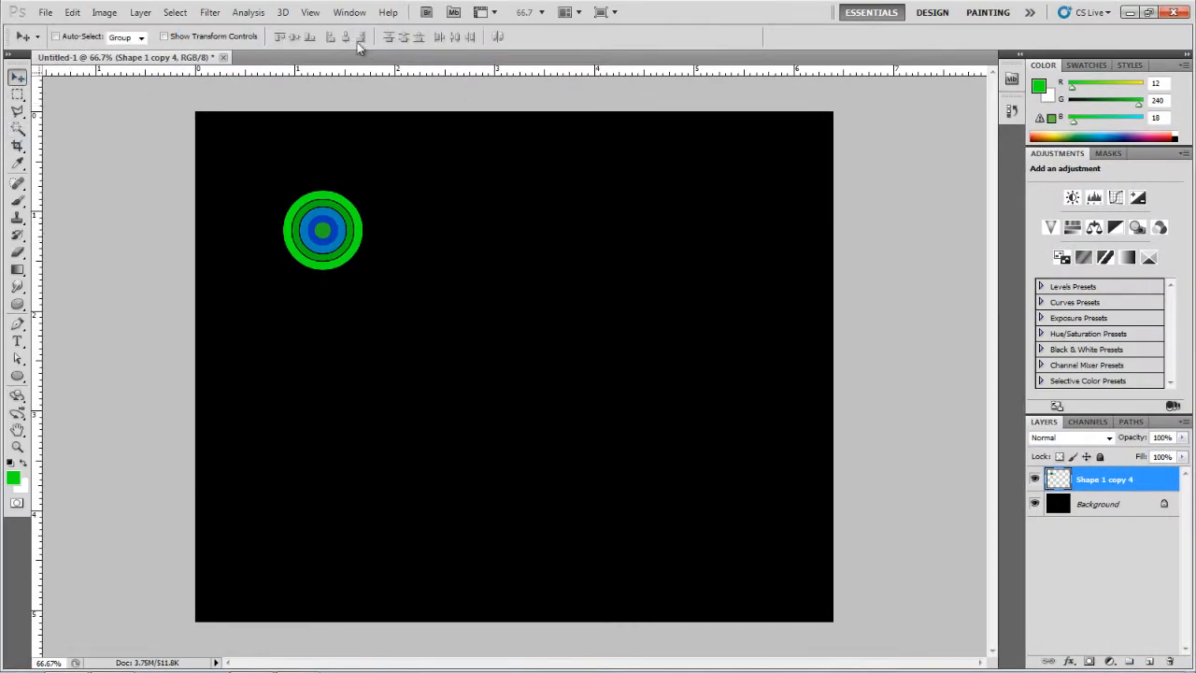
left_click(318, 14)
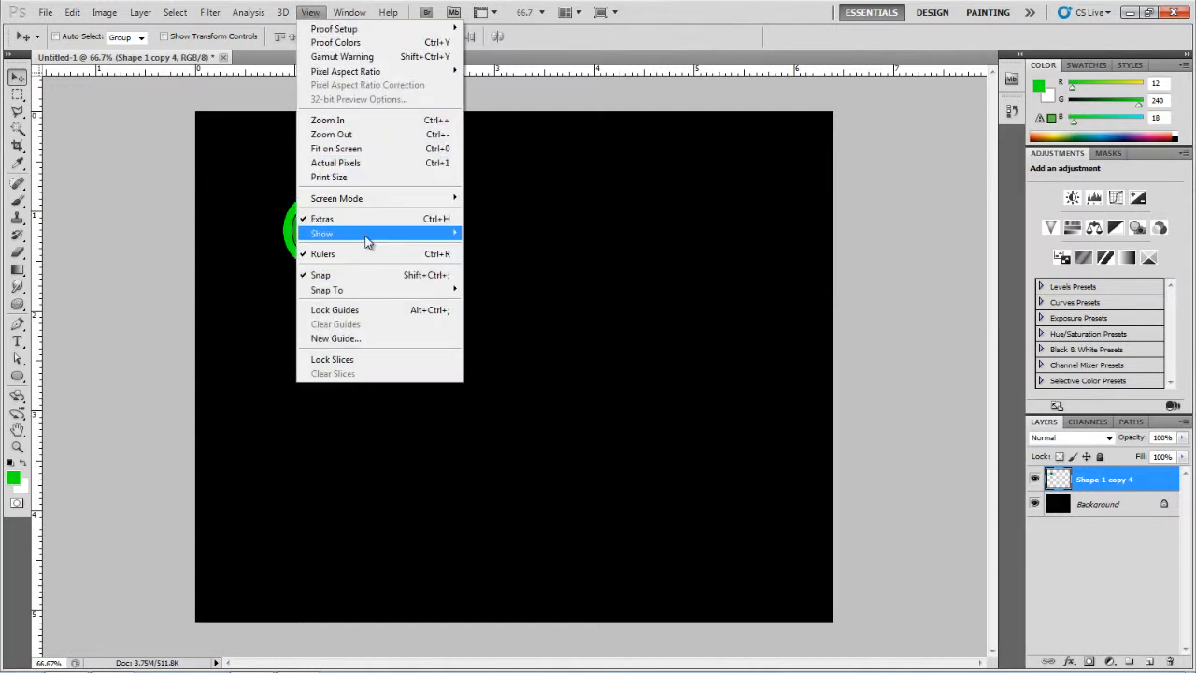
mouse_move(366, 241)
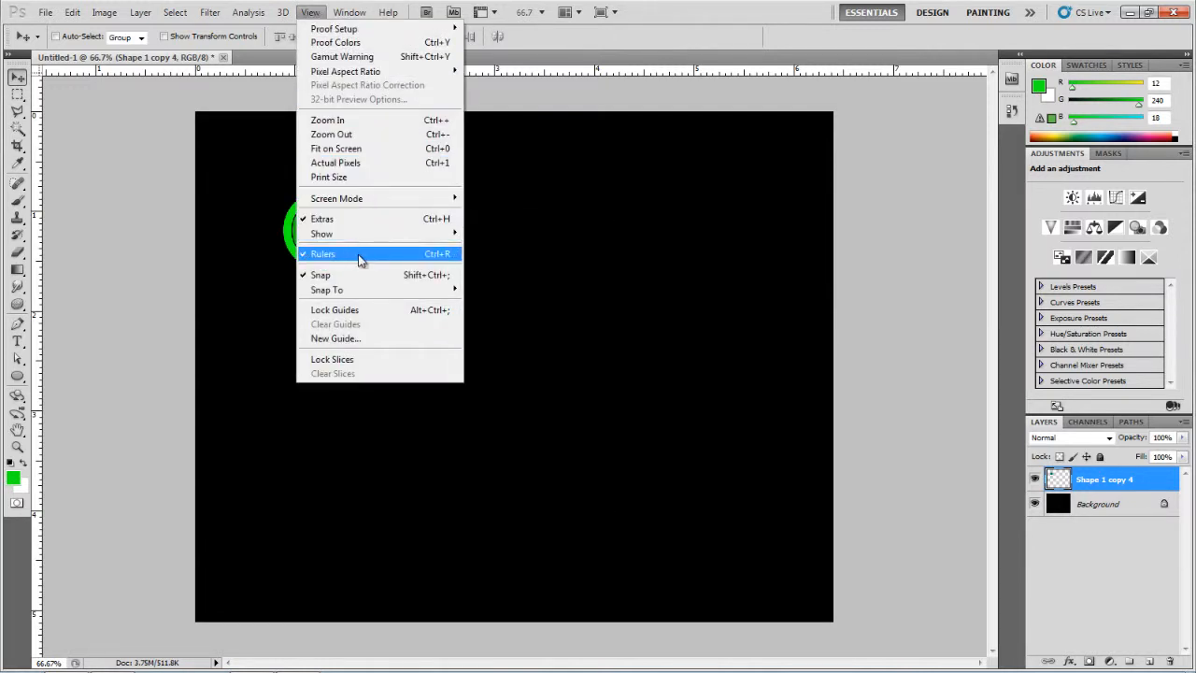
left_click(171, 222)
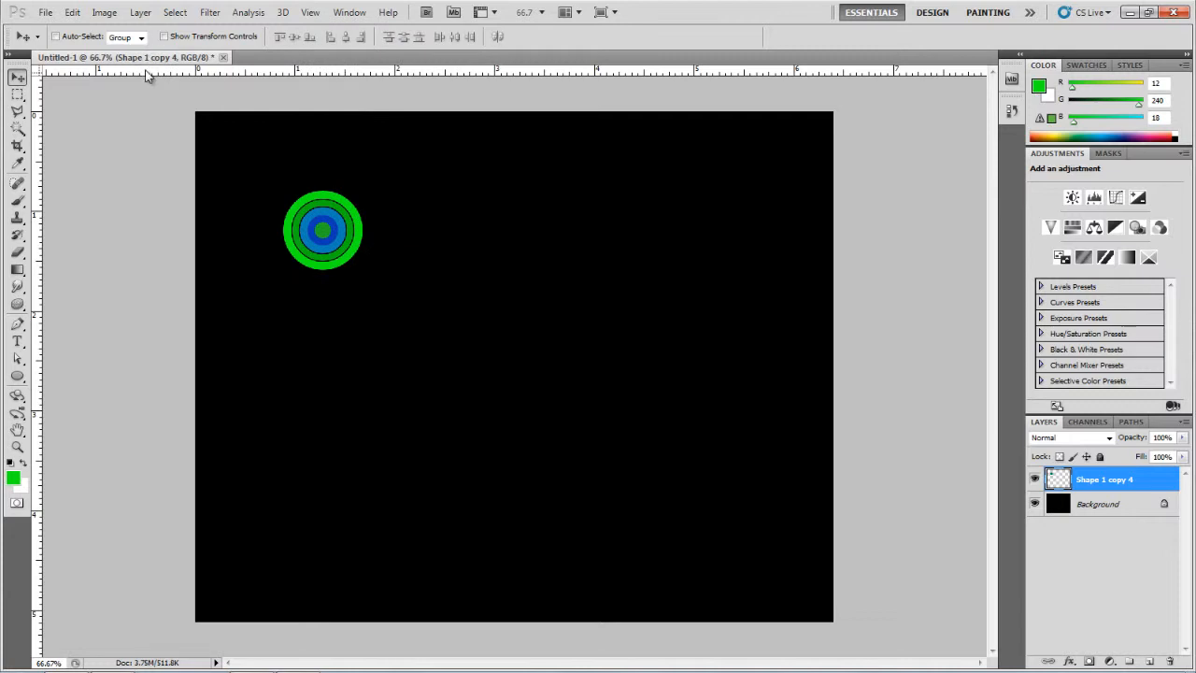
left_click_drag(161, 70, 178, 229)
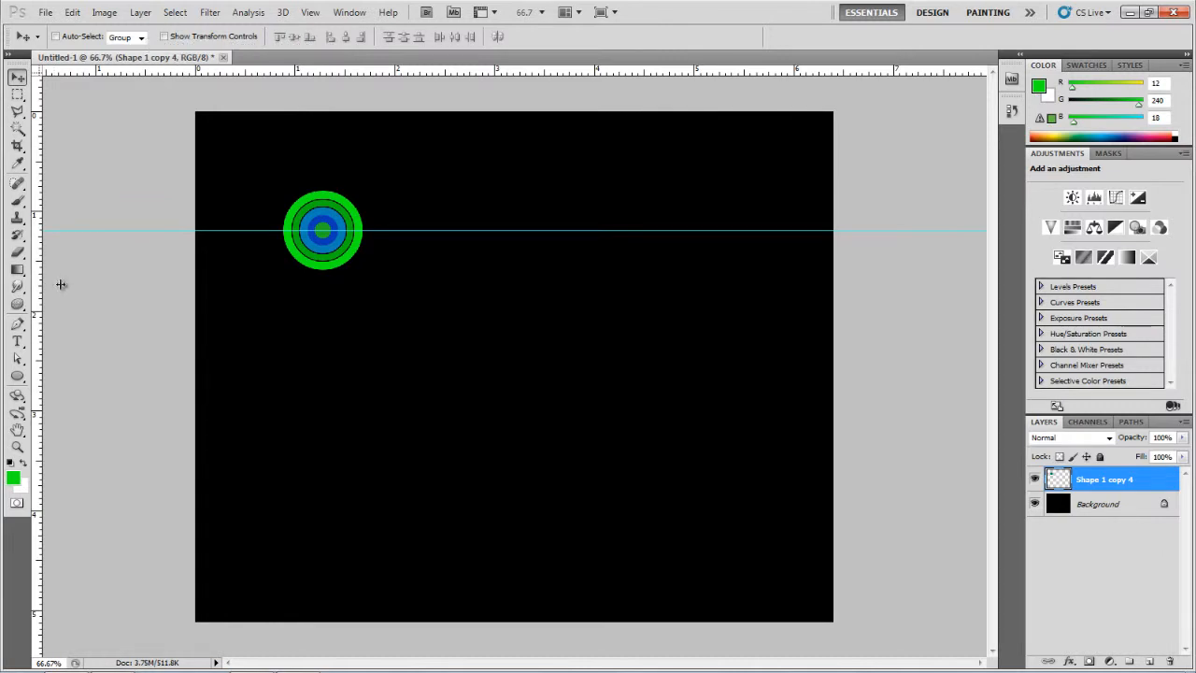
left_click_drag(317, 286, 324, 286)
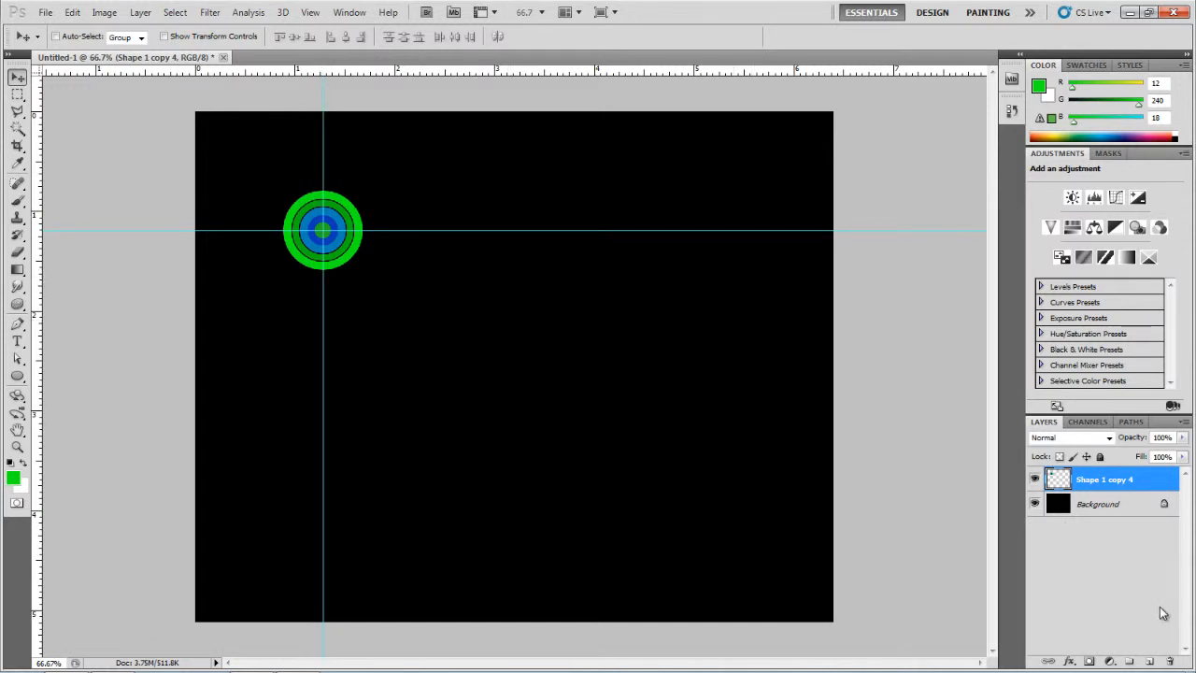
Step: Create a new empty layer and set the colours to white foreground over black background
left_click(1151, 661)
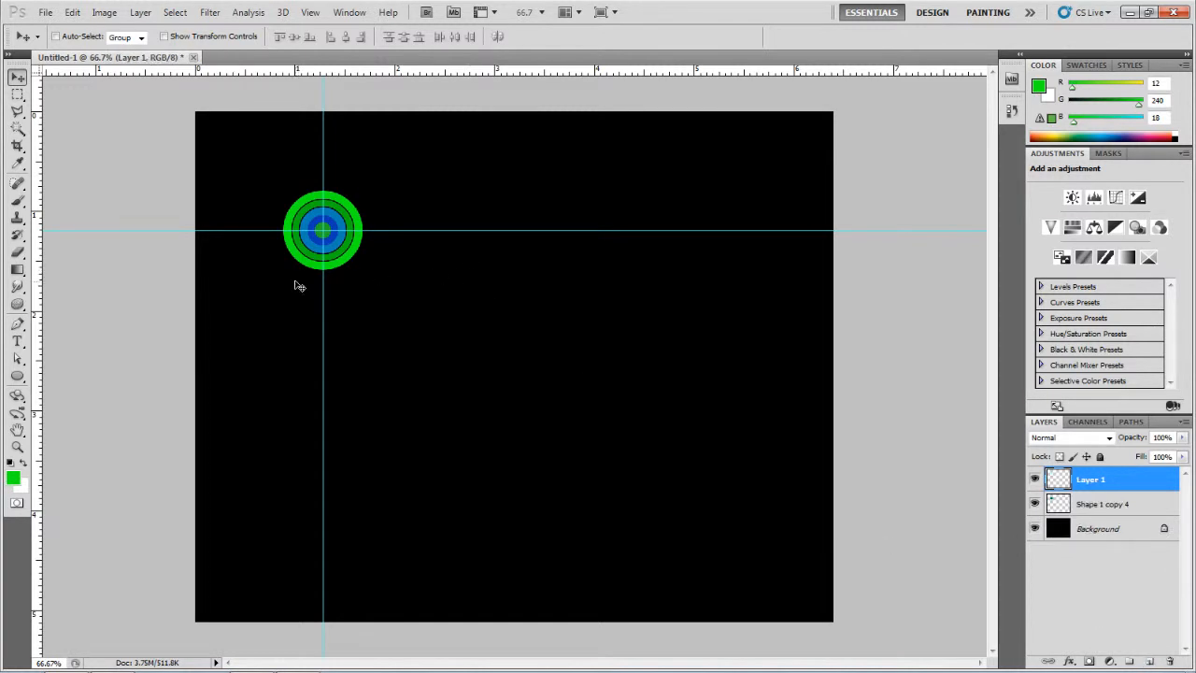
key("ctrl+plus")
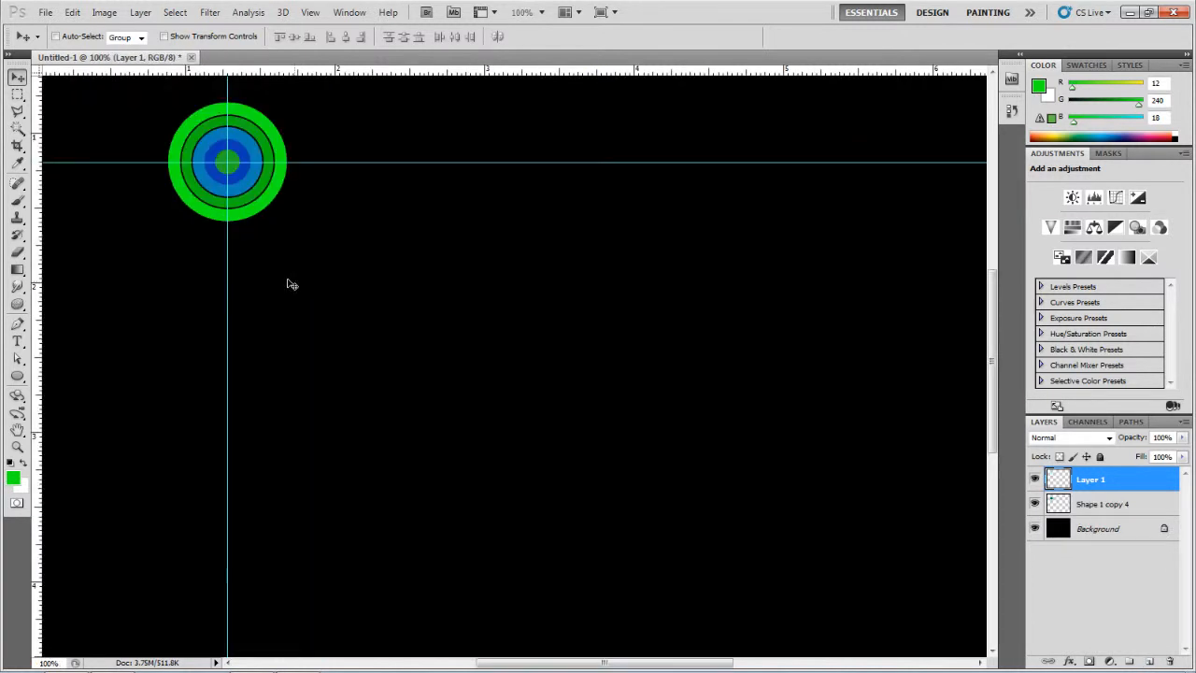
left_click_drag(261, 261, 392, 436)
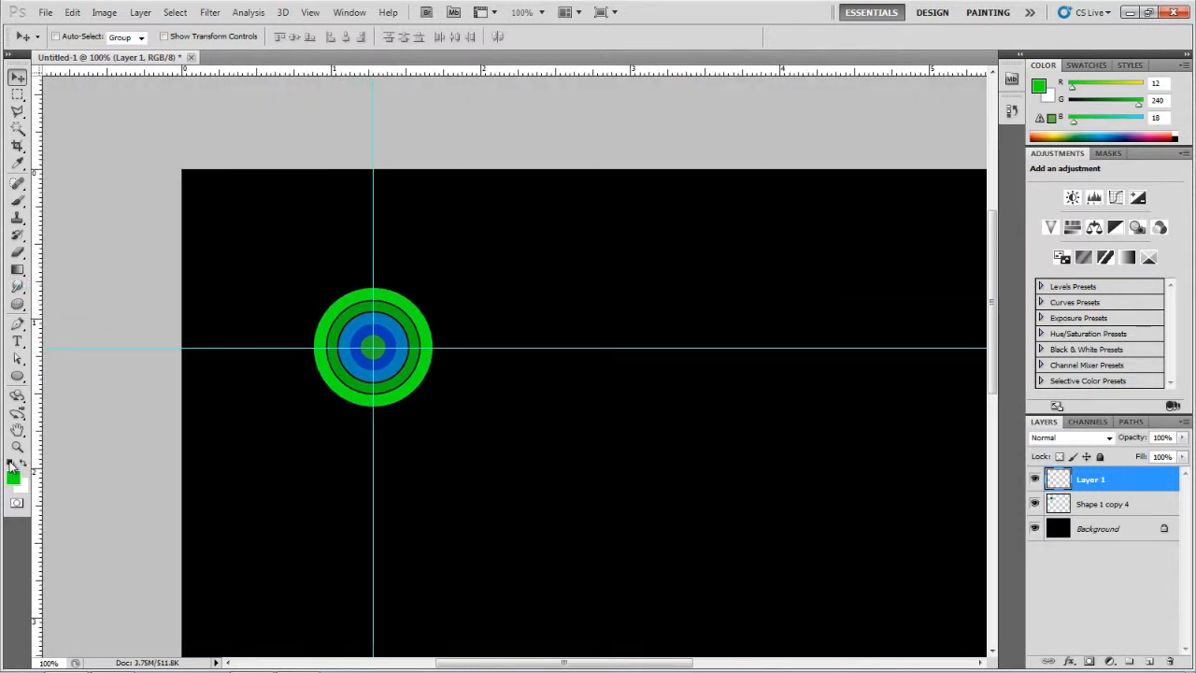
left_click(12, 463)
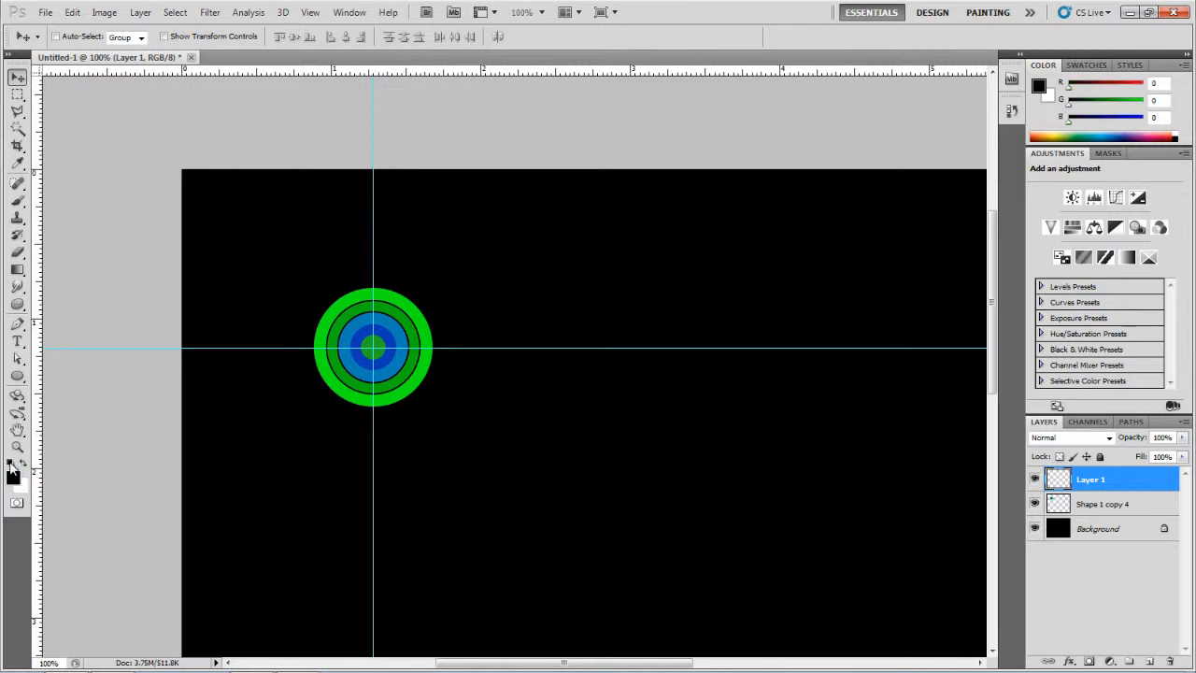
left_click(24, 463)
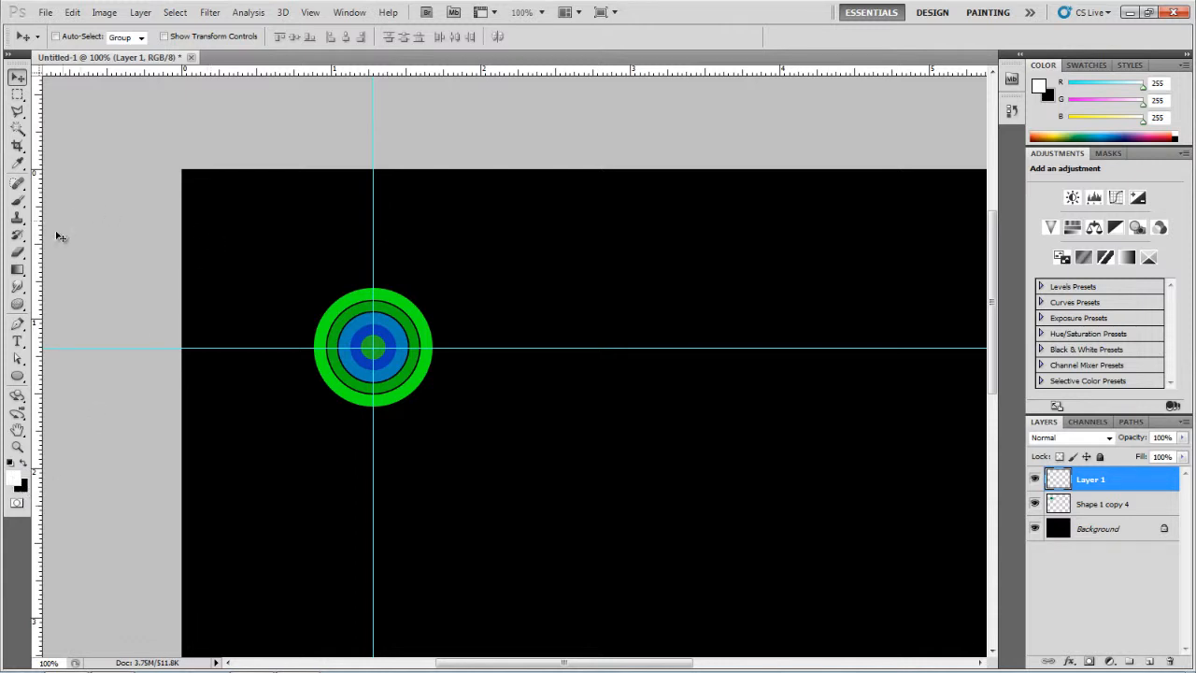
Step: Pick the Gradient tool with the foreground-to-transparent preset, trying and undoing a trial gradient on Layer 1
left_click(17, 270)
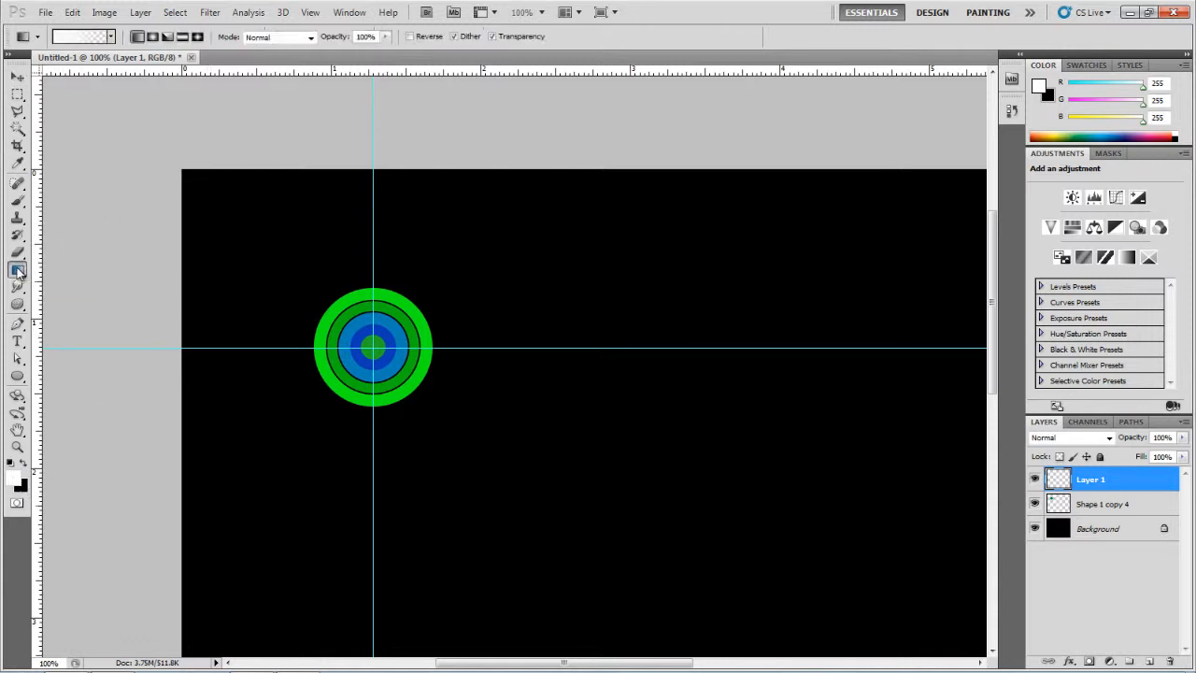
left_click(111, 37)
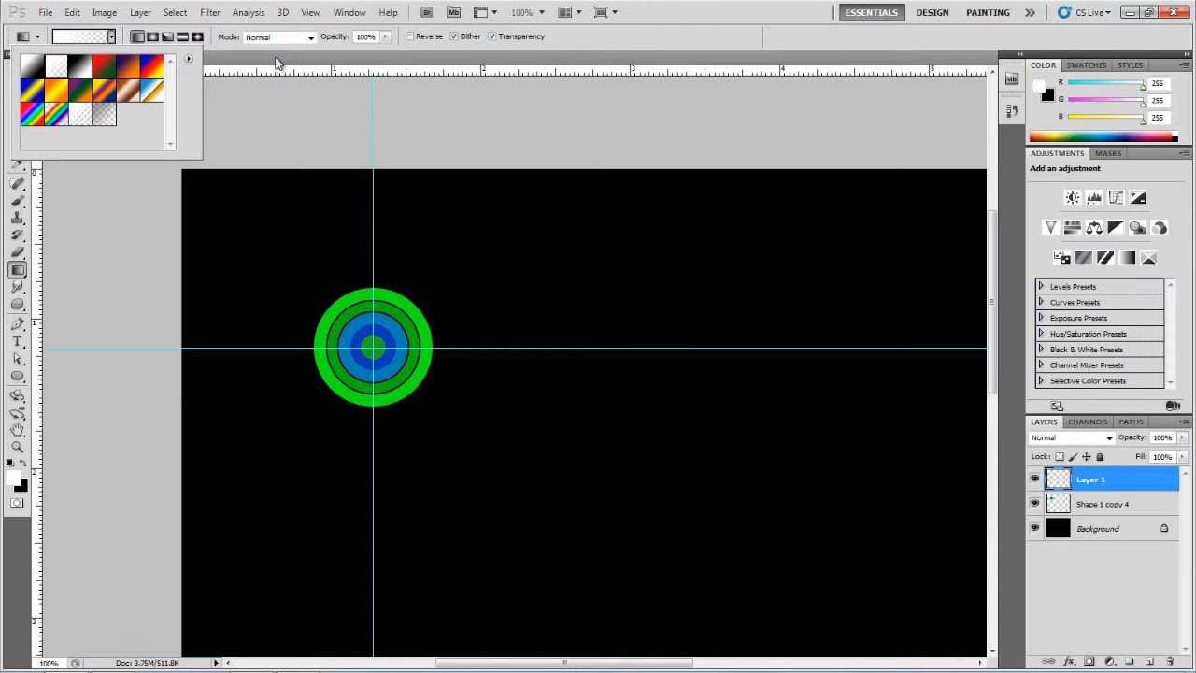
left_click(276, 62)
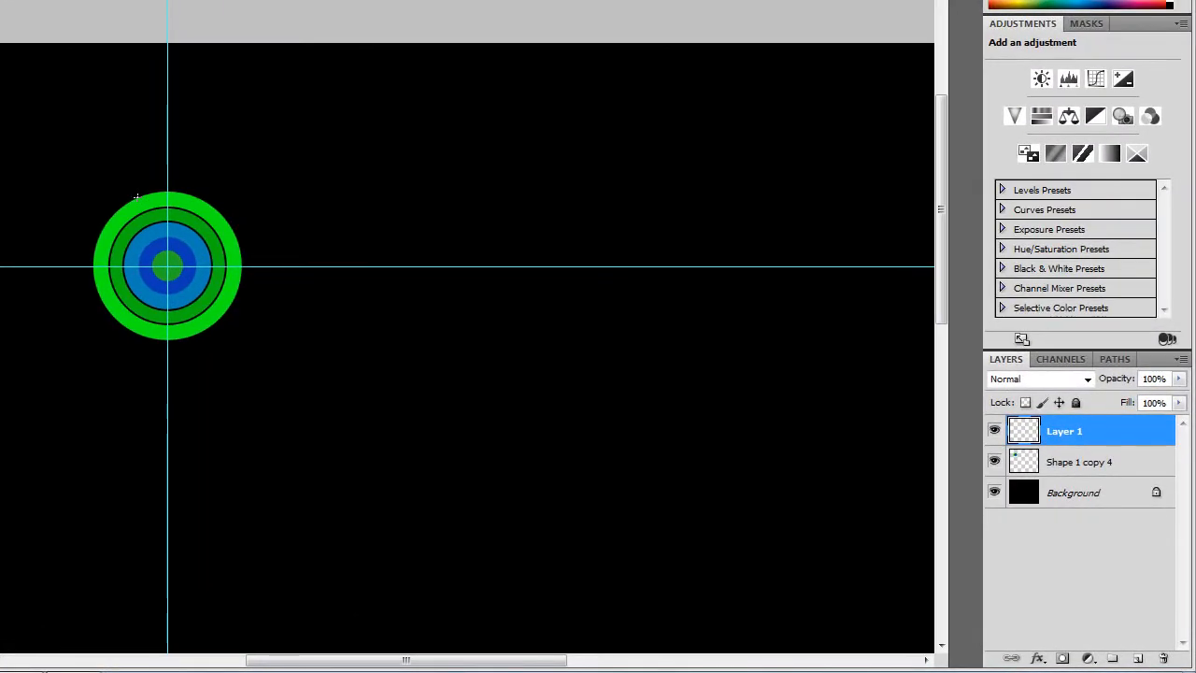
left_click_drag(159, 247, 180, 296)
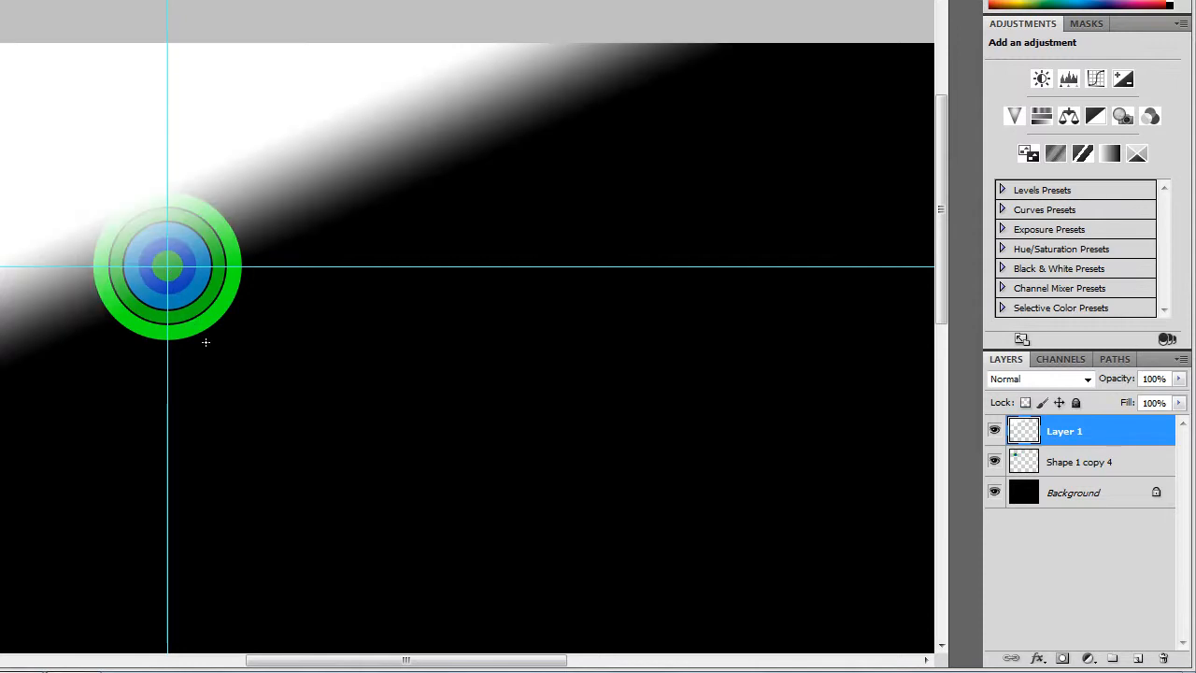
key("ctrl+z")
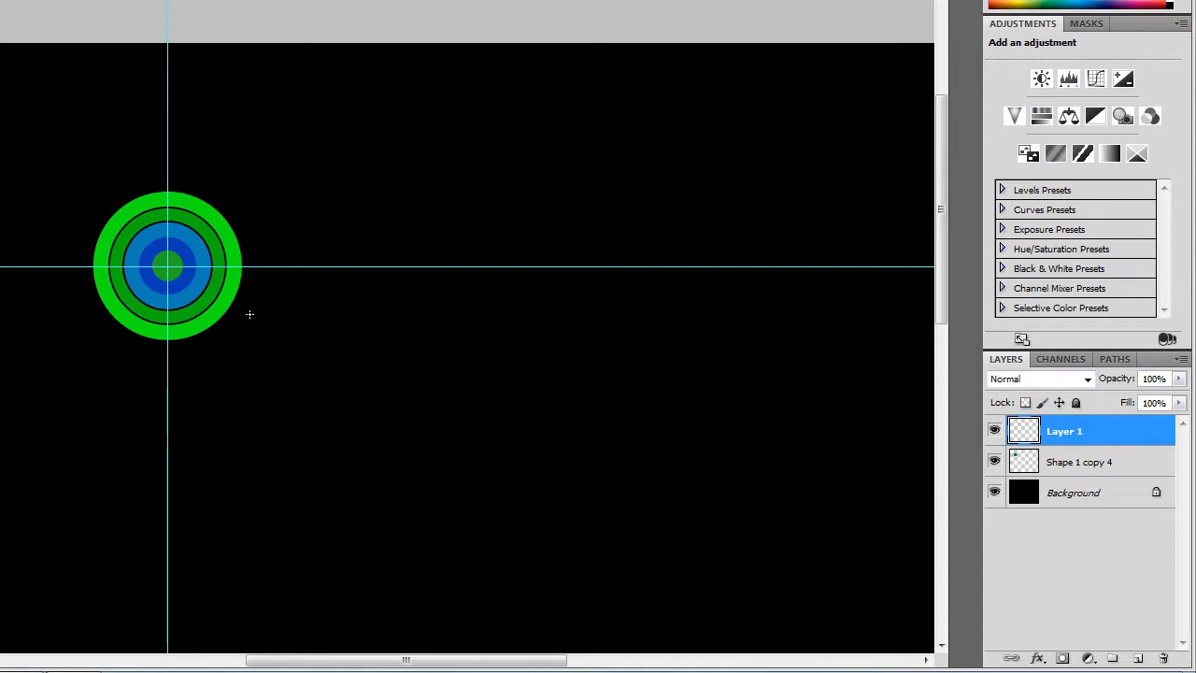
Step: Load the circles' outline as a selection and fill Layer 1 with a short white-to-transparent gradient inside it, then deselect
left_click(1079, 462)
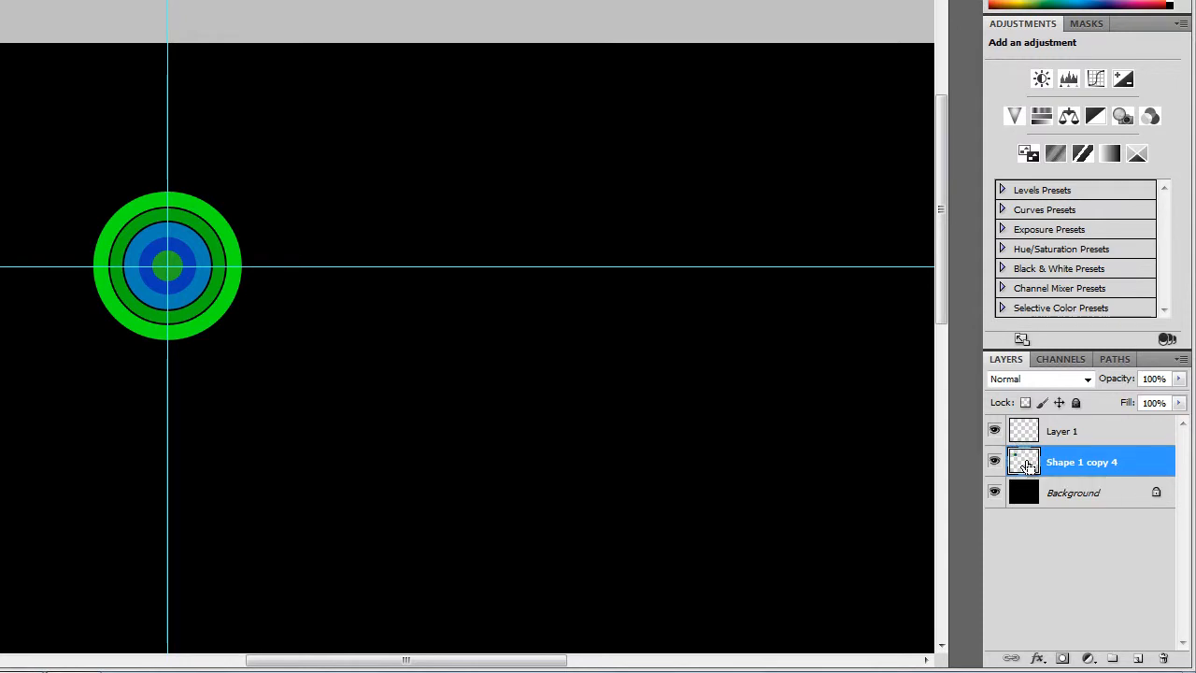
left_click(1027, 465, "ctrl")
left_click(1104, 440)
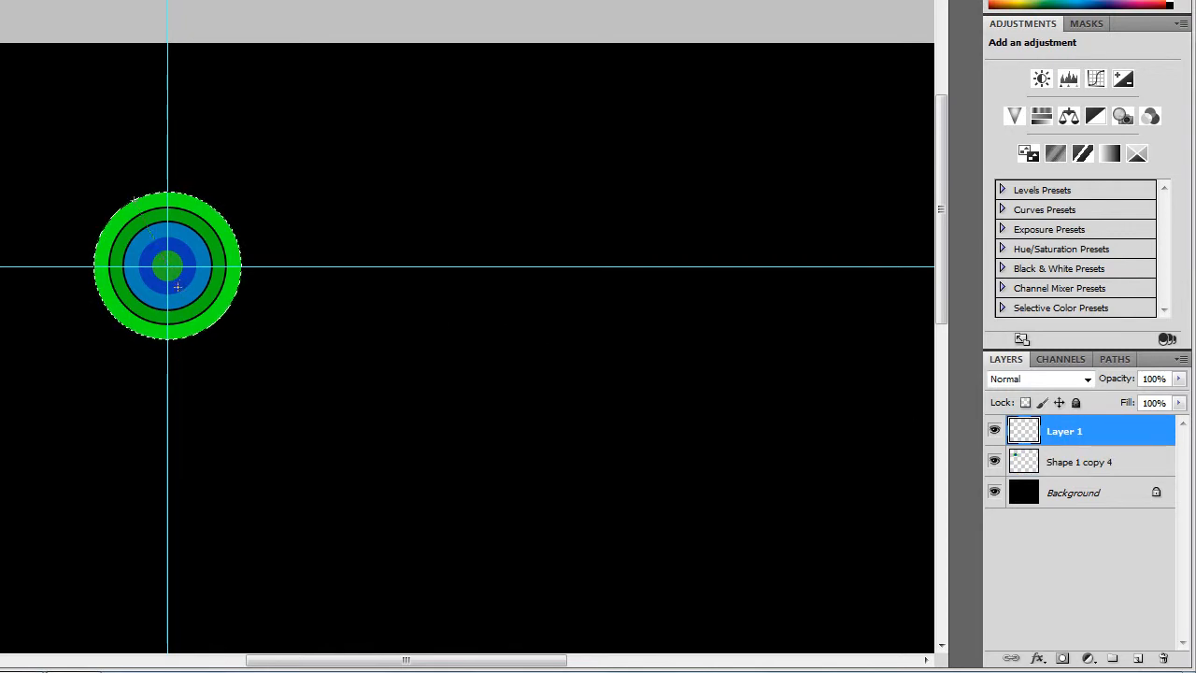
left_click_drag(180, 289, 184, 296)
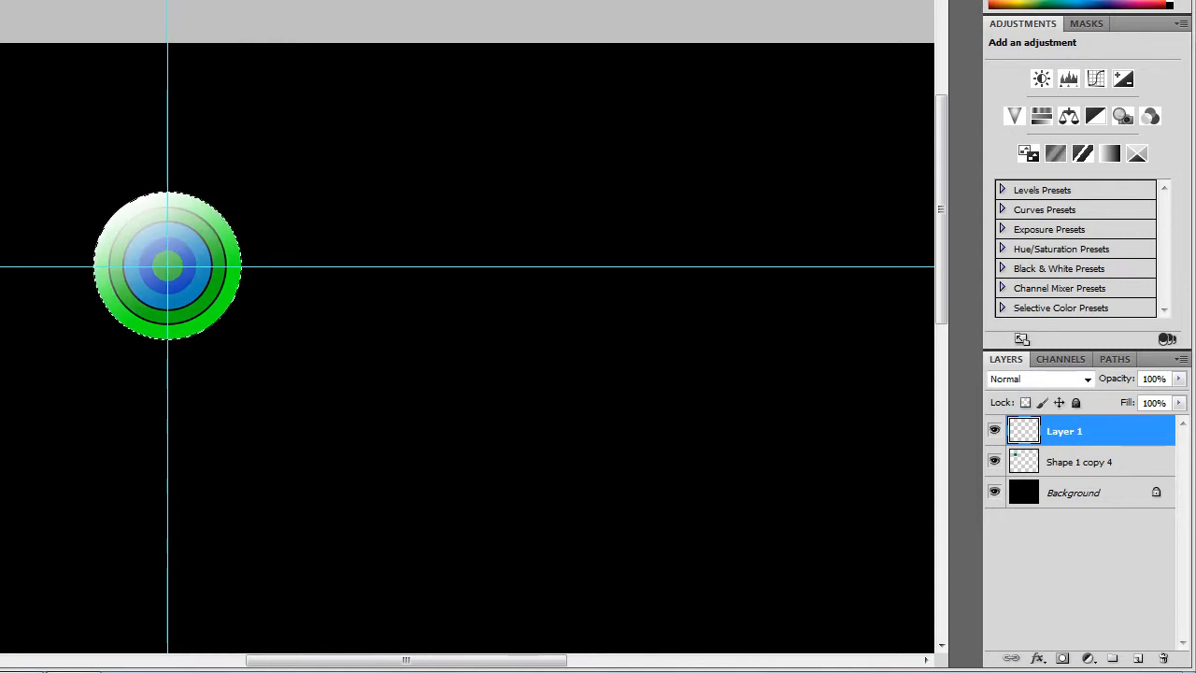
left_click(0, 0)
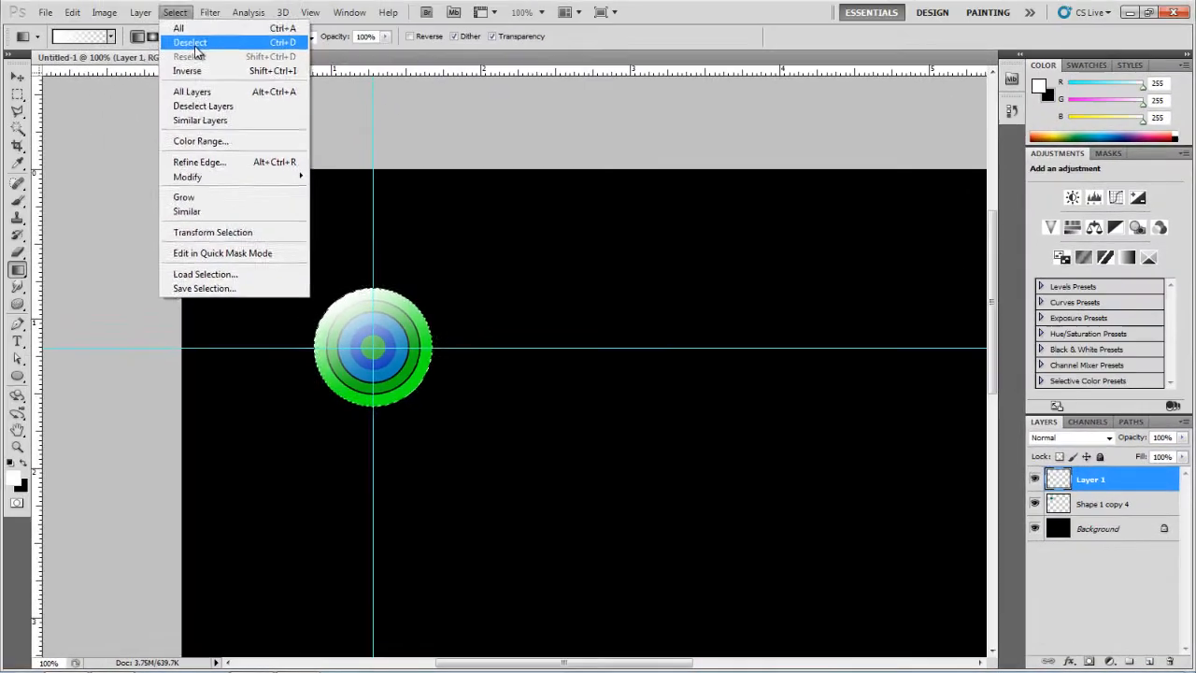
left_click(191, 40)
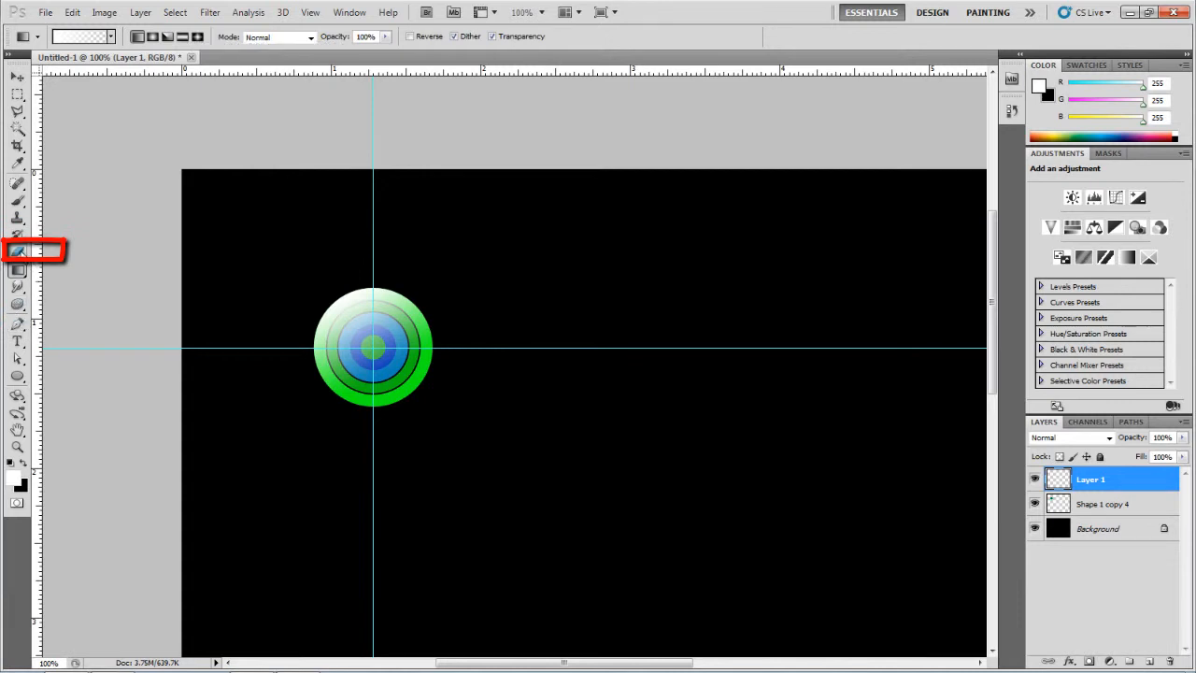
Step: Erase the lower half of the white gradient on Layer 1 with a hard 150 px Eraser brush
left_click(17, 252)
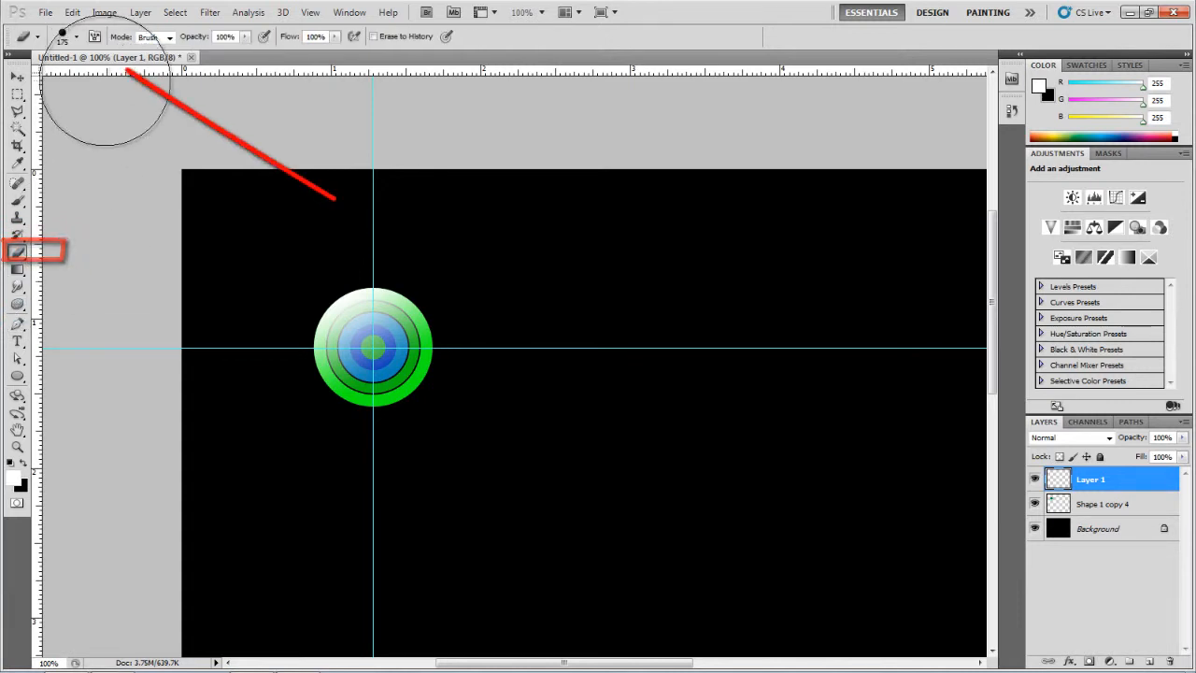
left_click(77, 37)
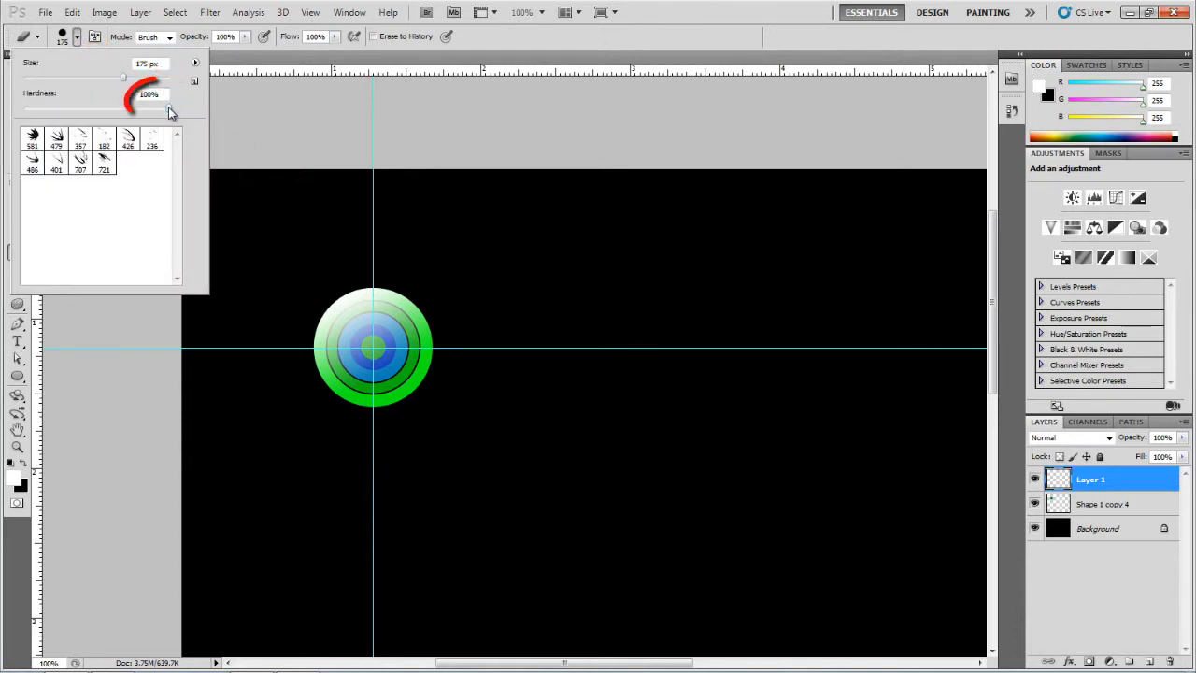
left_click(301, 59)
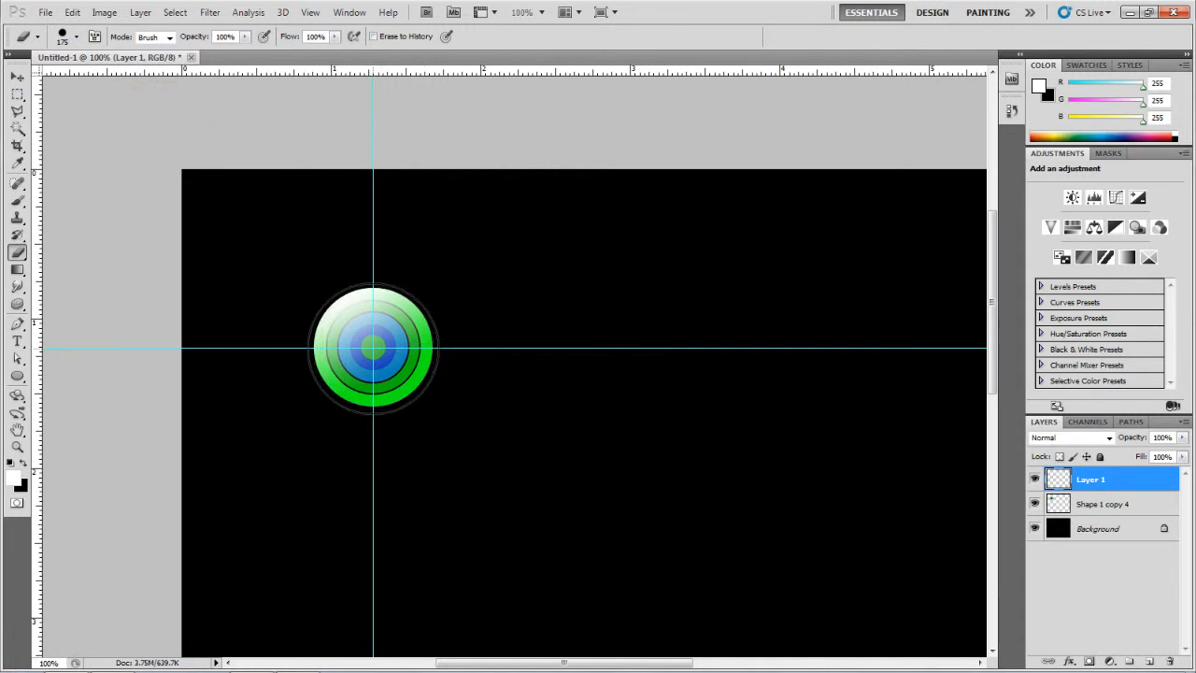
key("bracketleft")
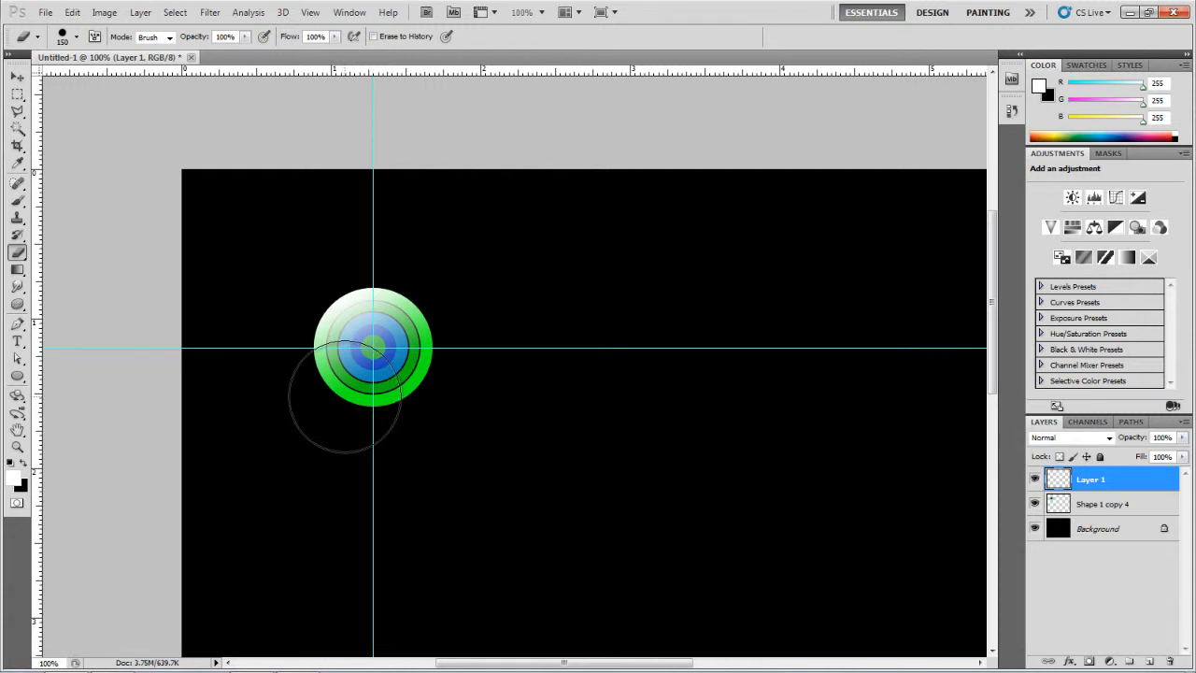
left_click(18, 75)
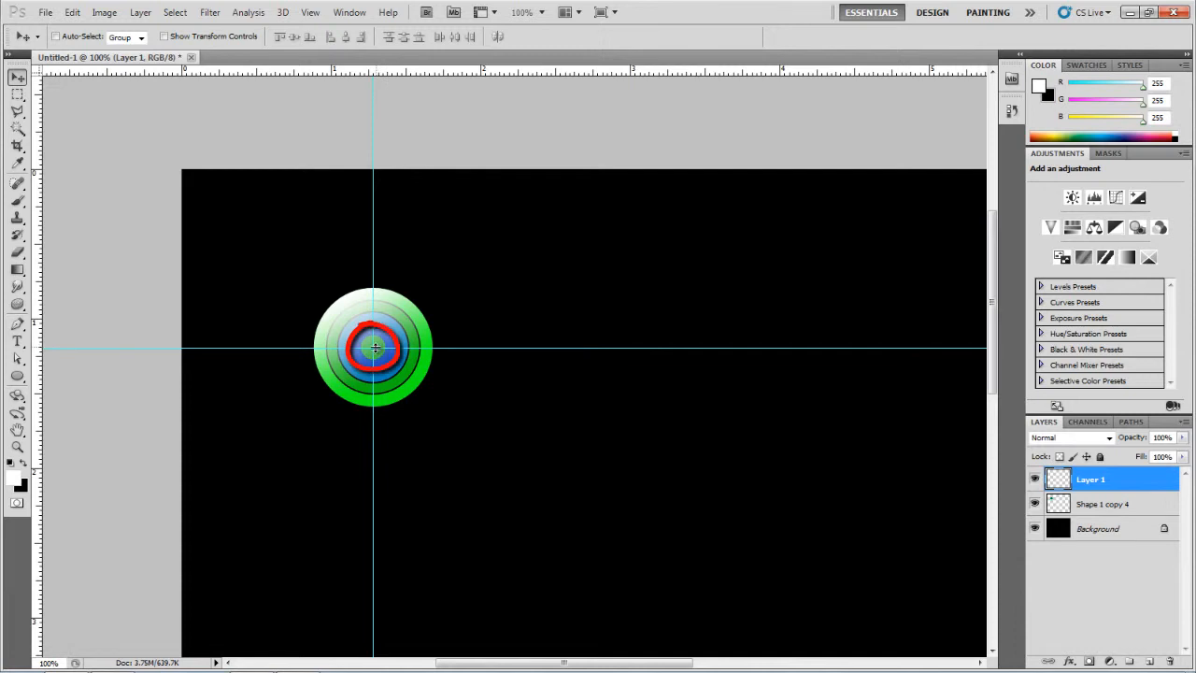
left_click(16, 254)
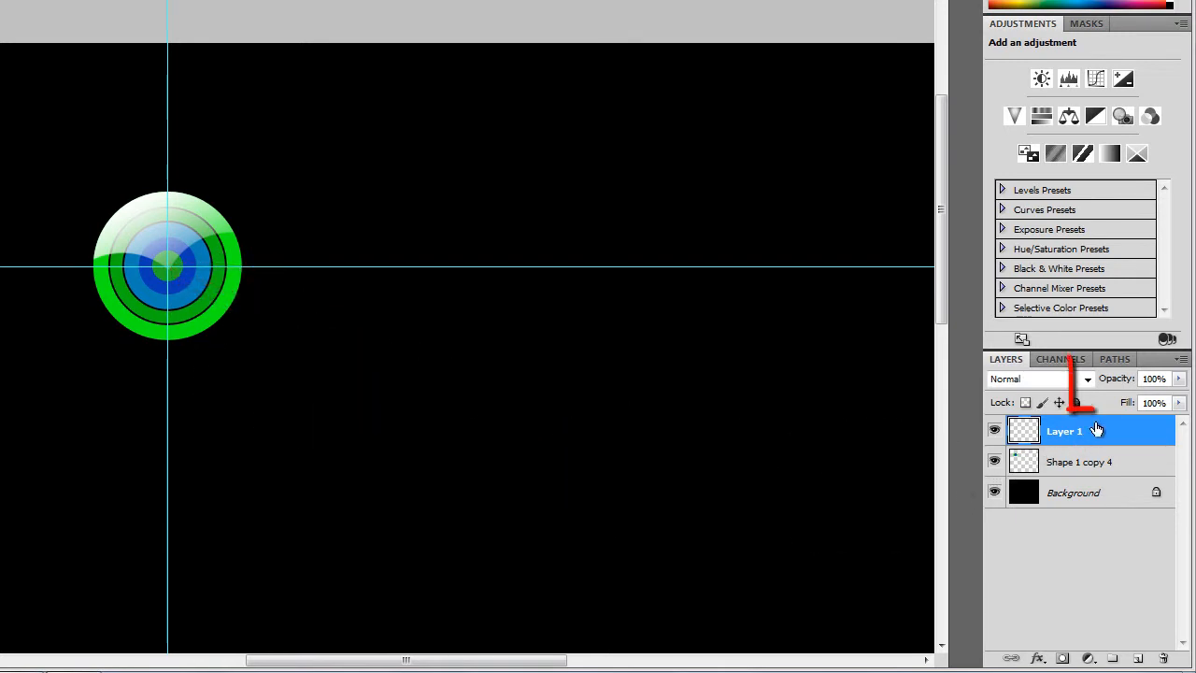
Step: Set Layer 1's opacity to 69% for a softer glossy highlight
left_click_drag(1119, 383, 1088, 391)
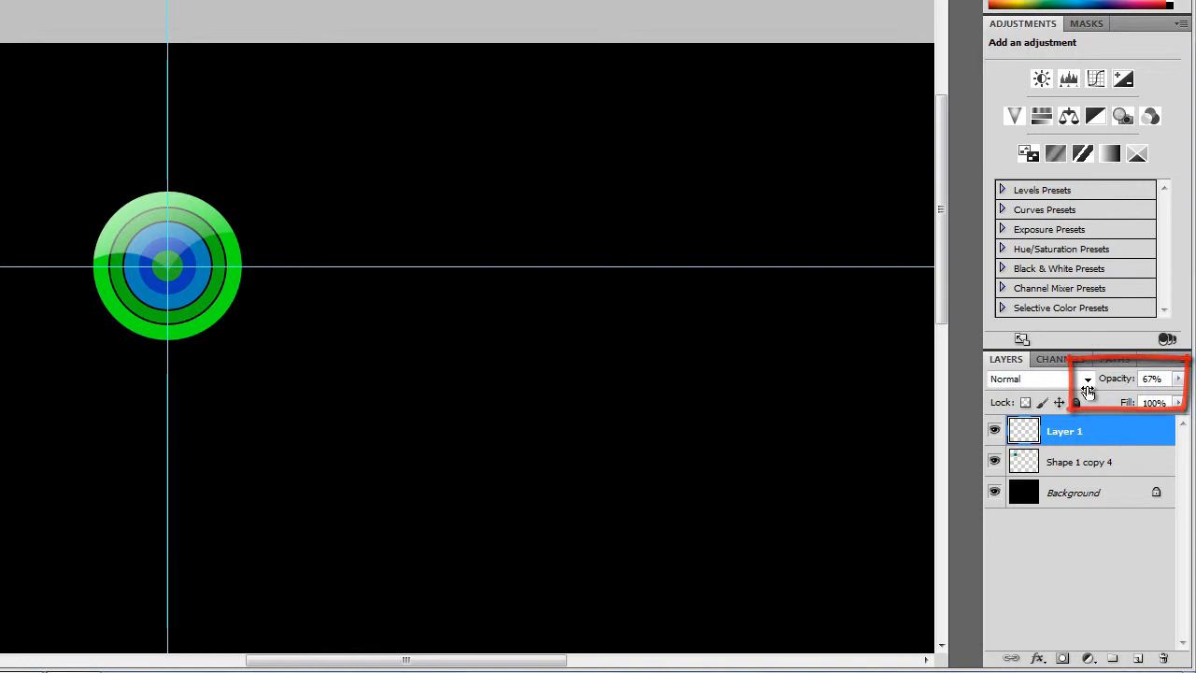
left_click_drag(1088, 392, 1089, 387)
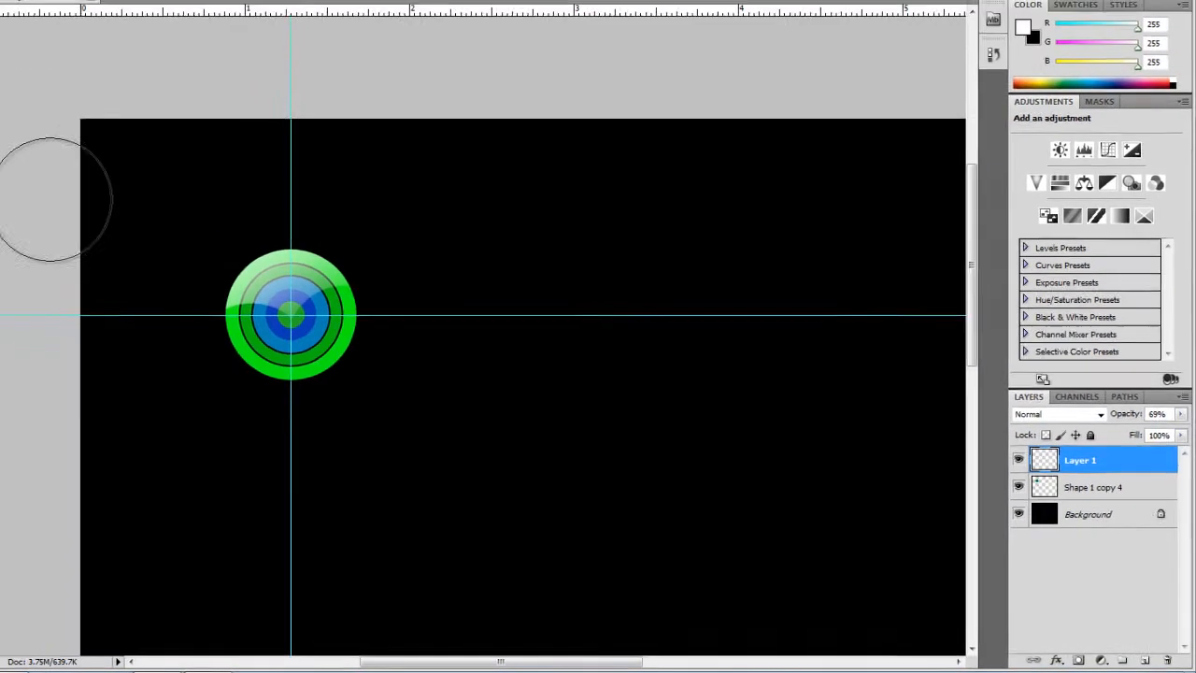
left_click(17, 77)
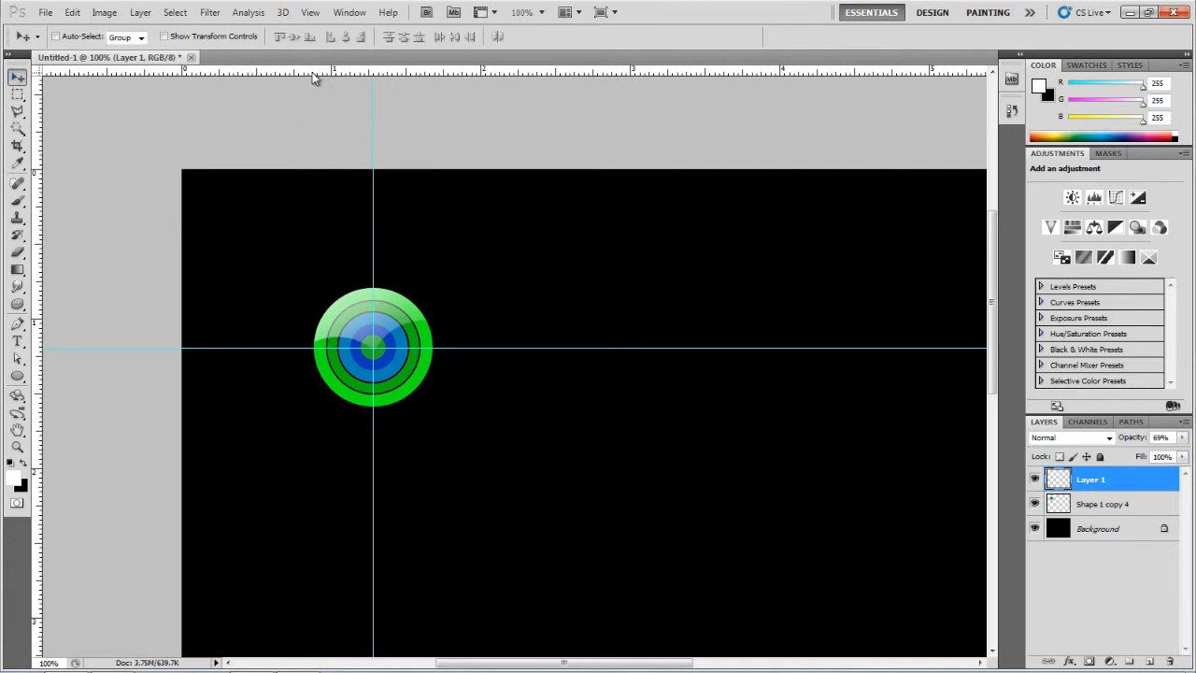
Step: Clear all guides from the canvas
left_click(313, 13)
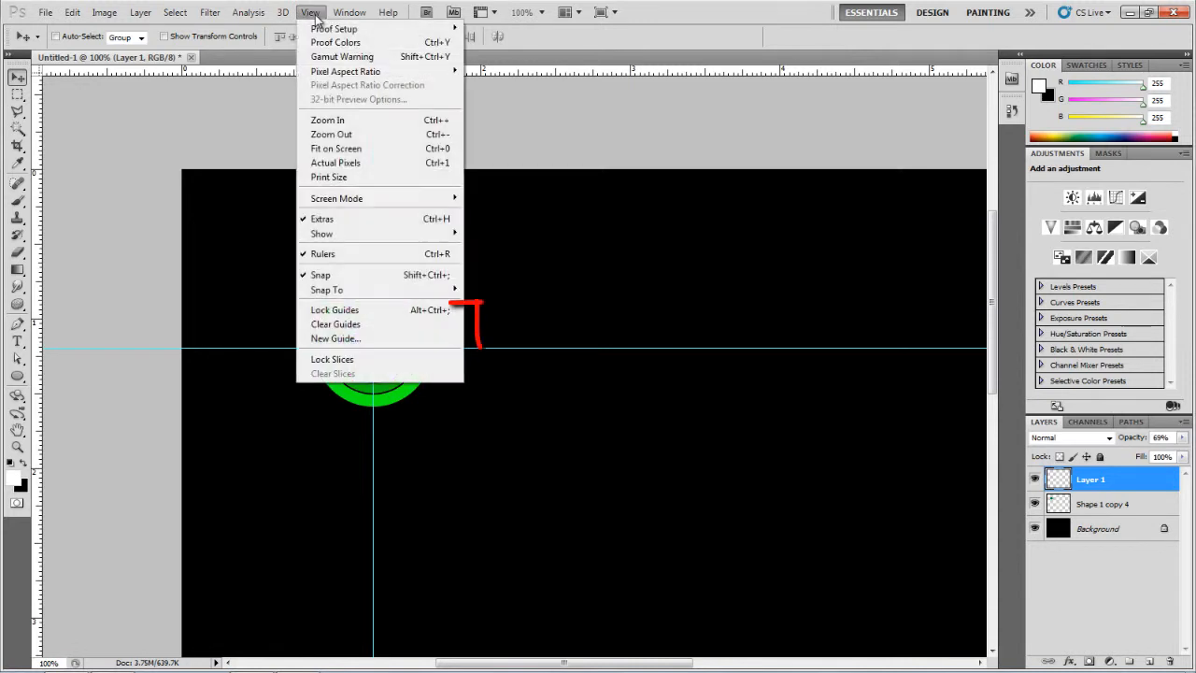
left_click(355, 326)
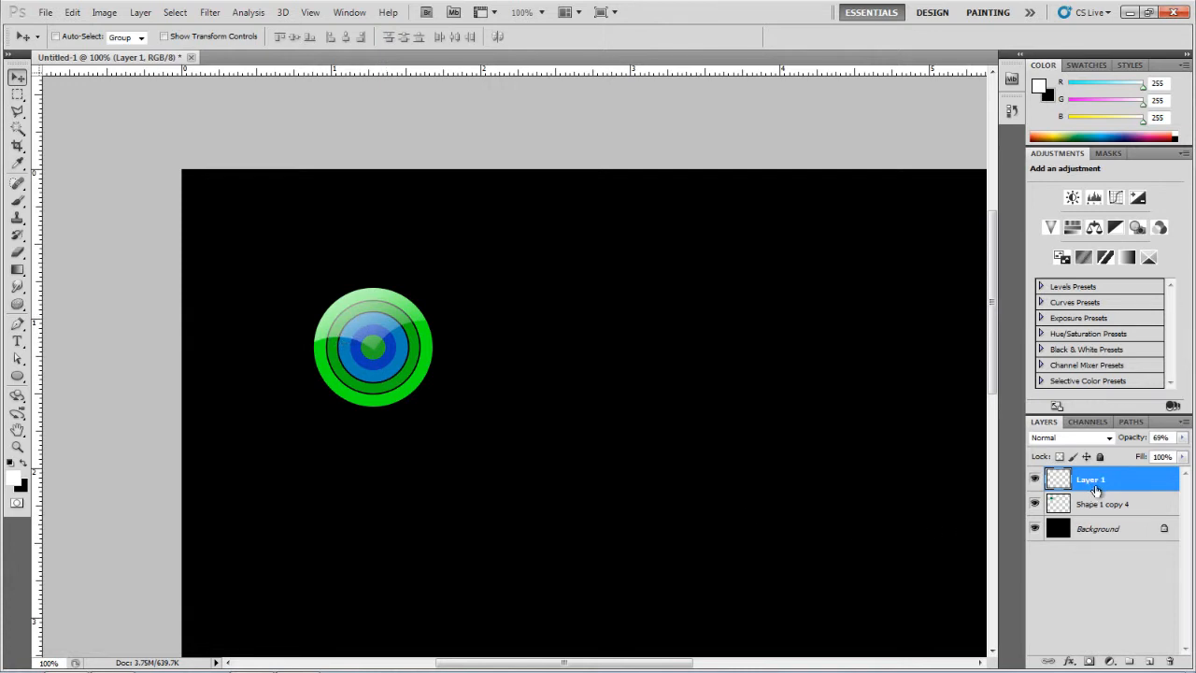
Step: Merge the highlight layer down into the Shape 1 copy 4 circles layer
right_click(1133, 482)
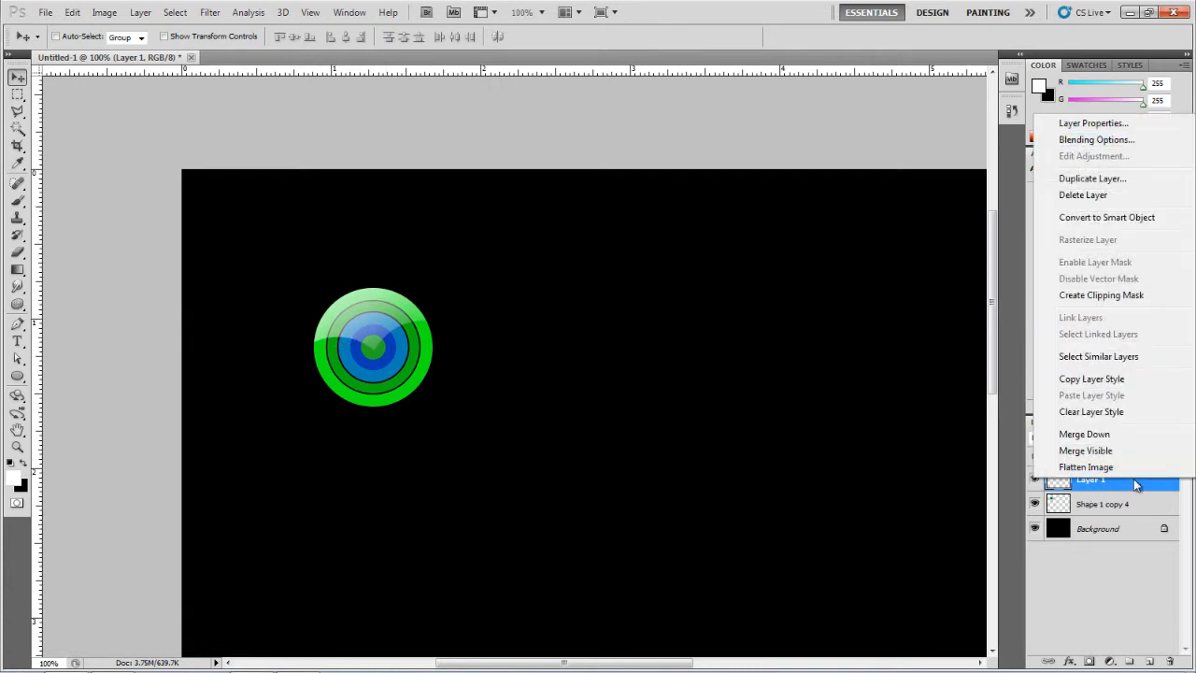
left_click(1084, 434)
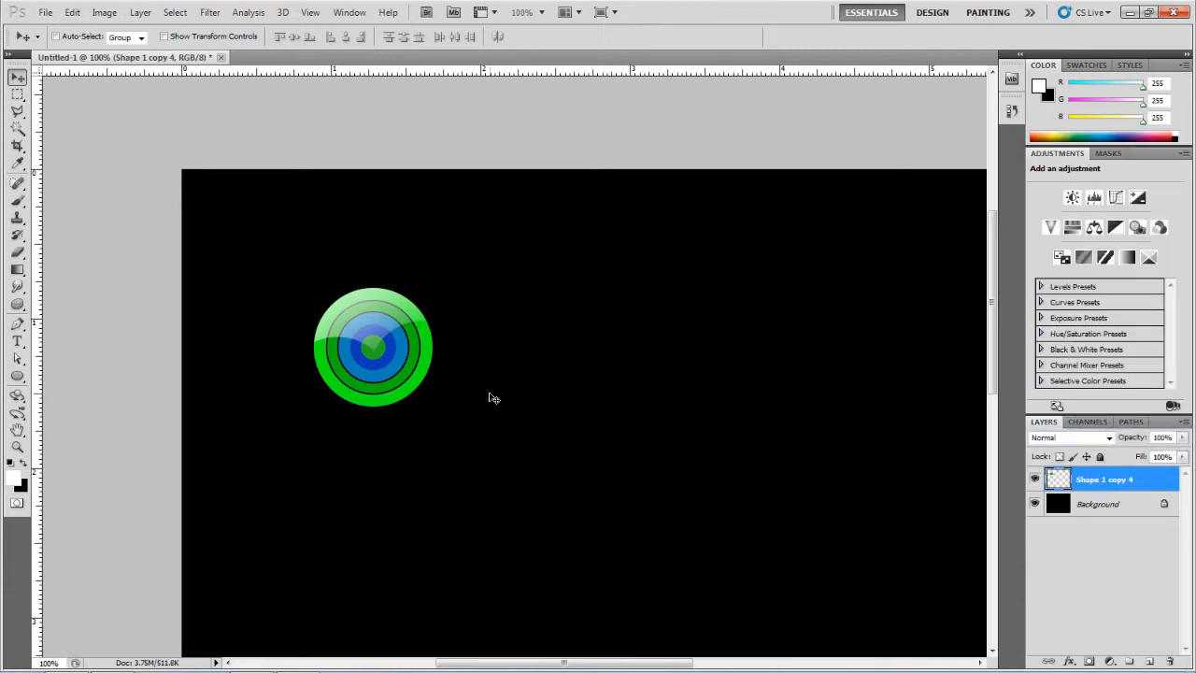
Step: Duplicate the glossy circle graphic three times, offsetting the copies so they overlap in a cluster
key("ctrl+minus")
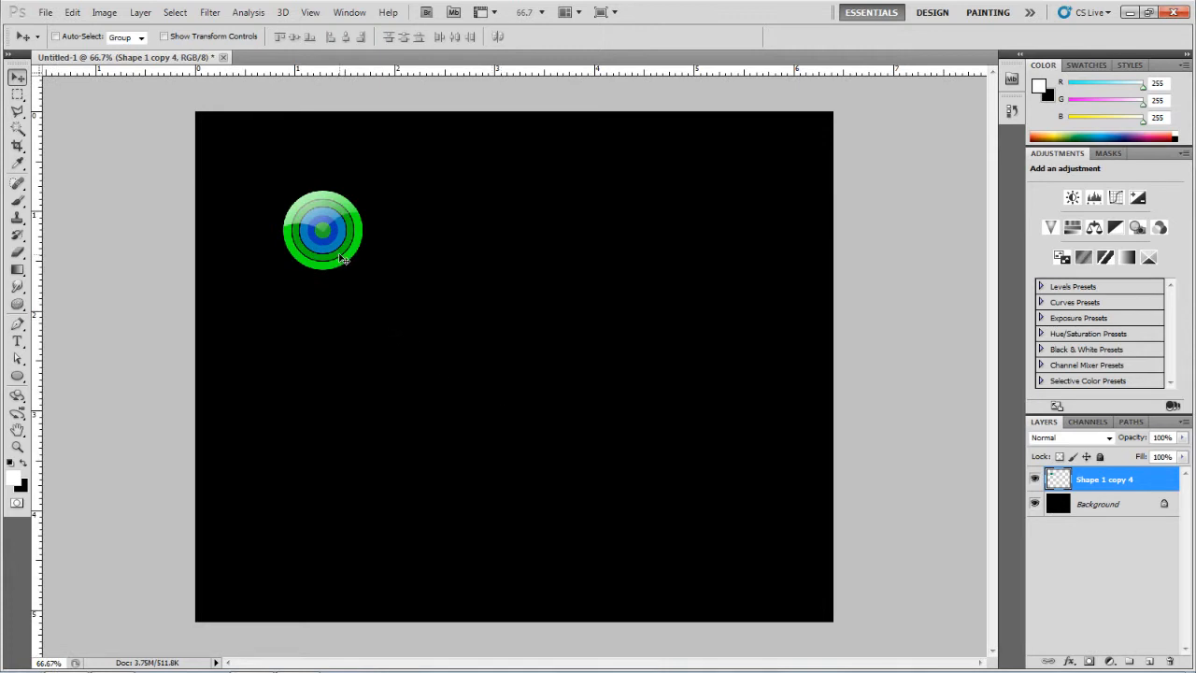
left_click_drag(341, 253, 371, 297)
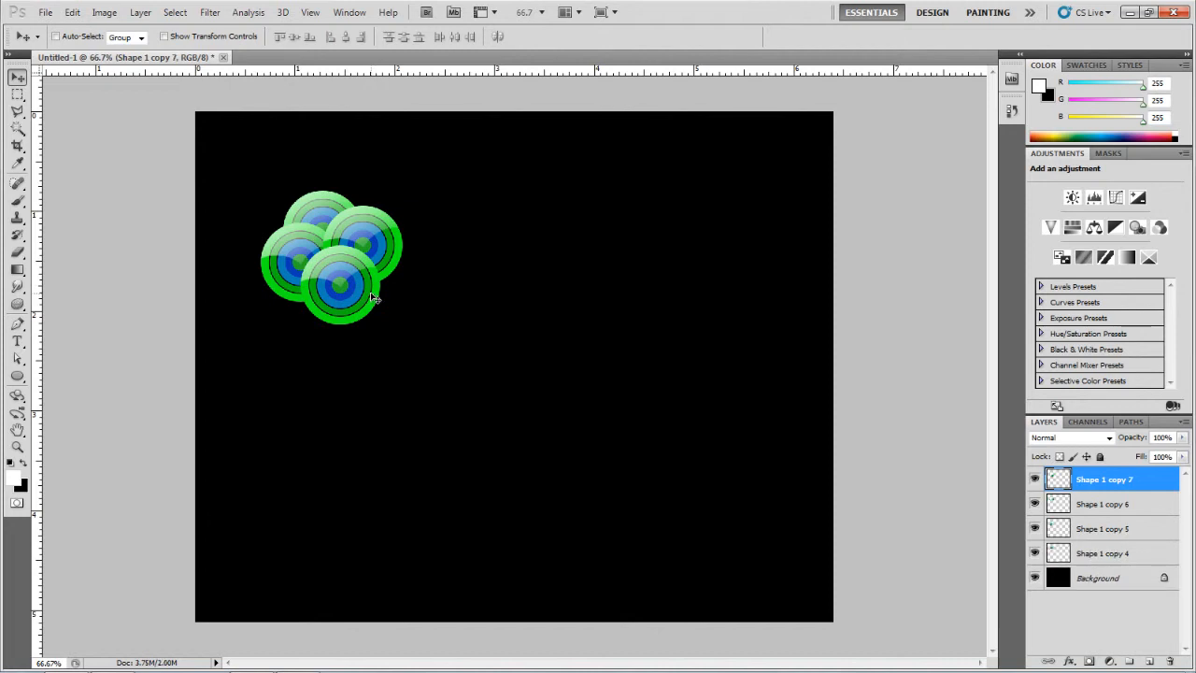
Step: Scale down the Shape 1 copy 7 circle graphic with Free Transform
key("ctrl+t")
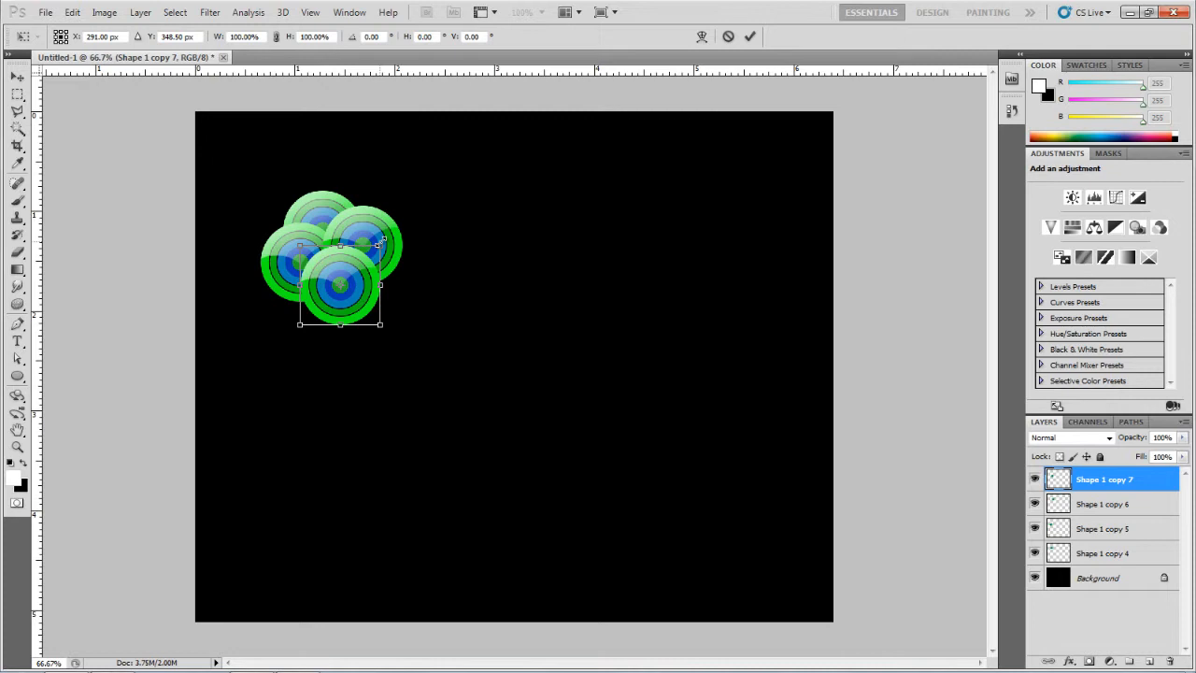
left_click_drag(382, 241, 412, 280)
key("Return")
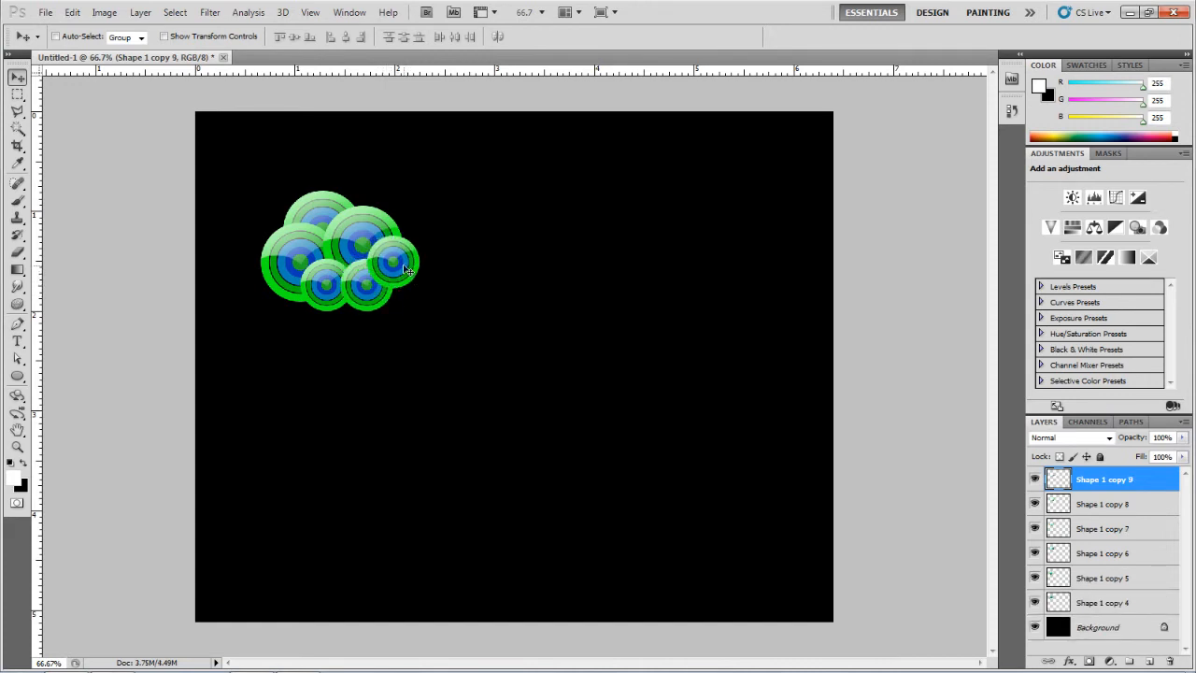
Step: Scale the Shape 1 copy 9 circle graphic down further with Free Transform
key("ctrl+t")
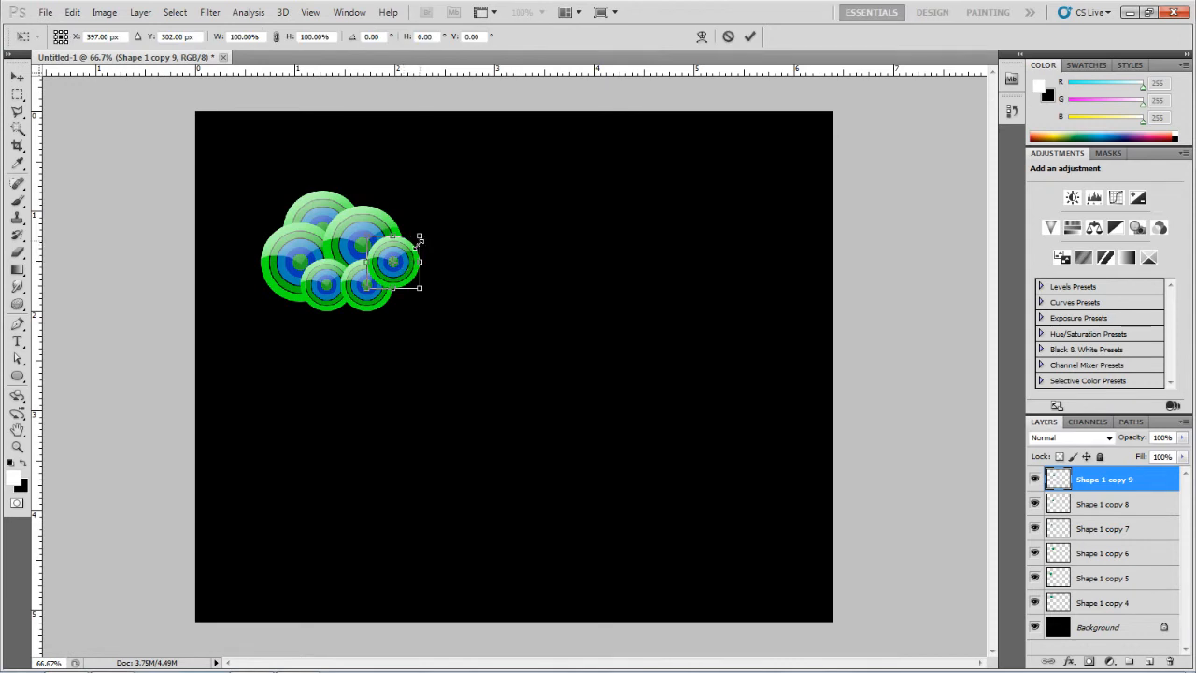
left_click_drag(421, 241, 408, 258)
key("Return")
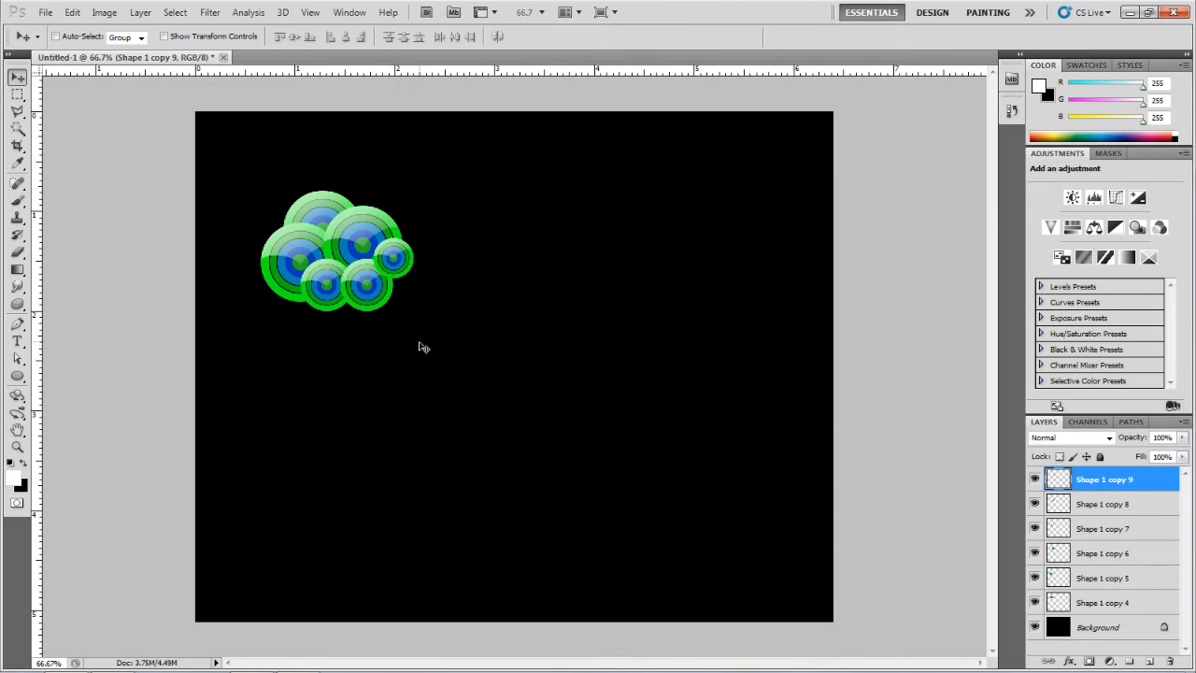